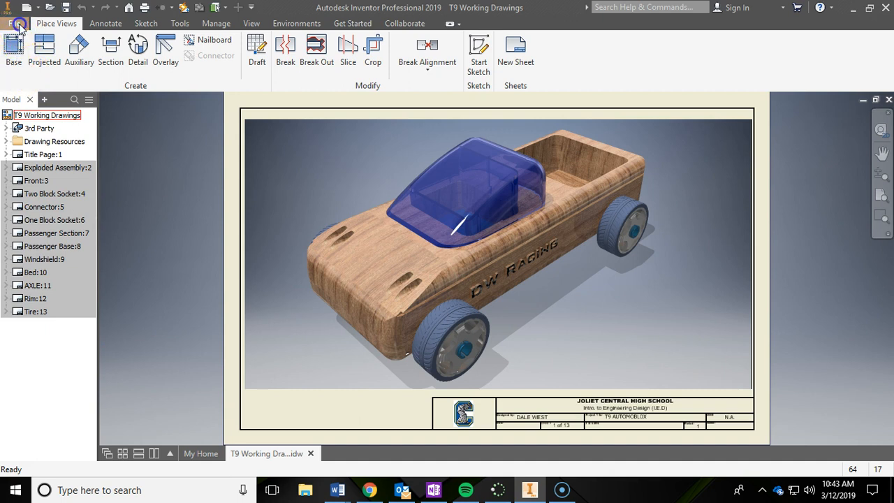
Step: Open the drawing file 0_Master Template_IED from the Master Template folder
{"action": "left_click", "coordinate": [17, 25]}
{"action": "left_click", "coordinate": [45, 102]}
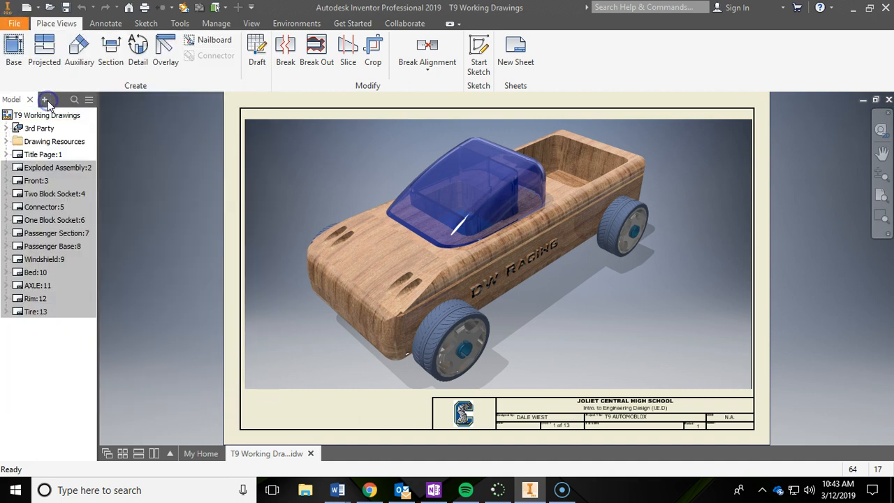
{"action": "left_click", "coordinate": [511, 135]}
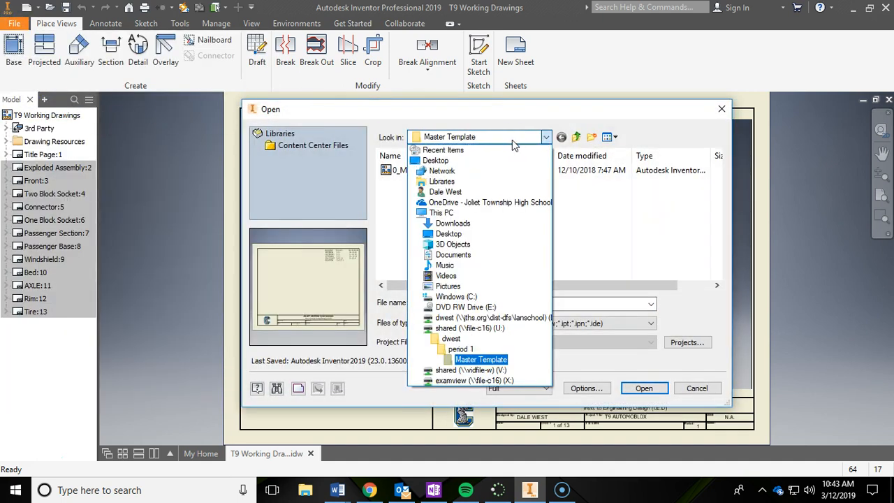
{"action": "left_click", "coordinate": [493, 360]}
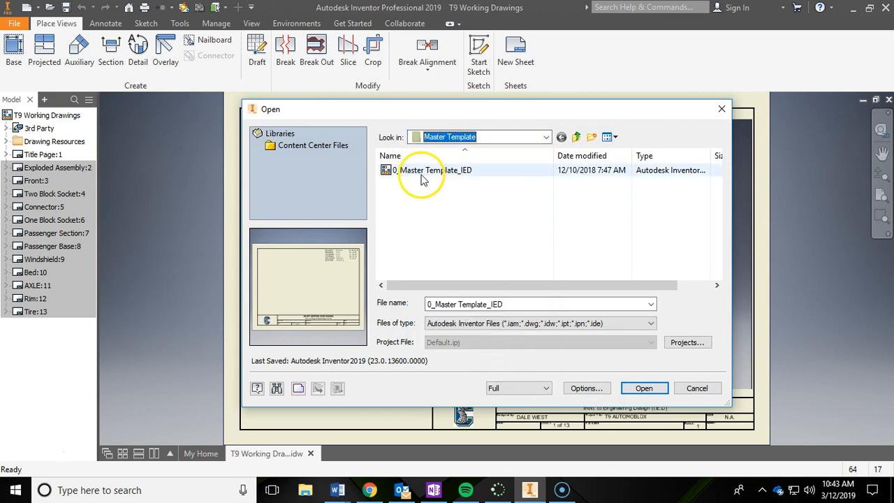
{"action": "left_click", "coordinate": [409, 173]}
{"action": "left_click", "coordinate": [647, 388]}
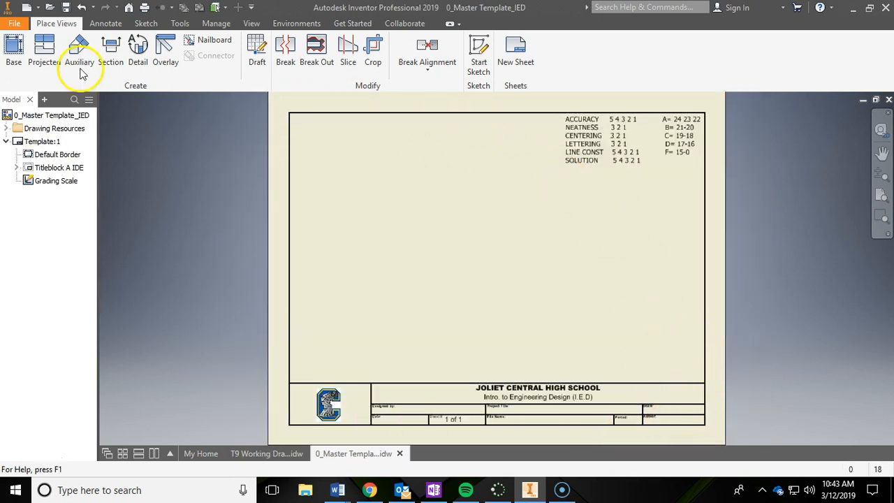
{"action": "left_click", "coordinate": [21, 24]}
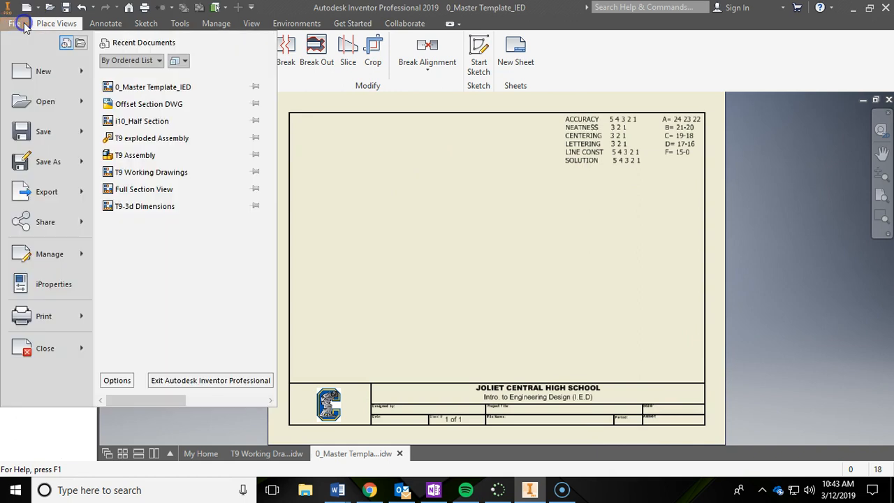
{"action": "left_click", "coordinate": [31, 73]}
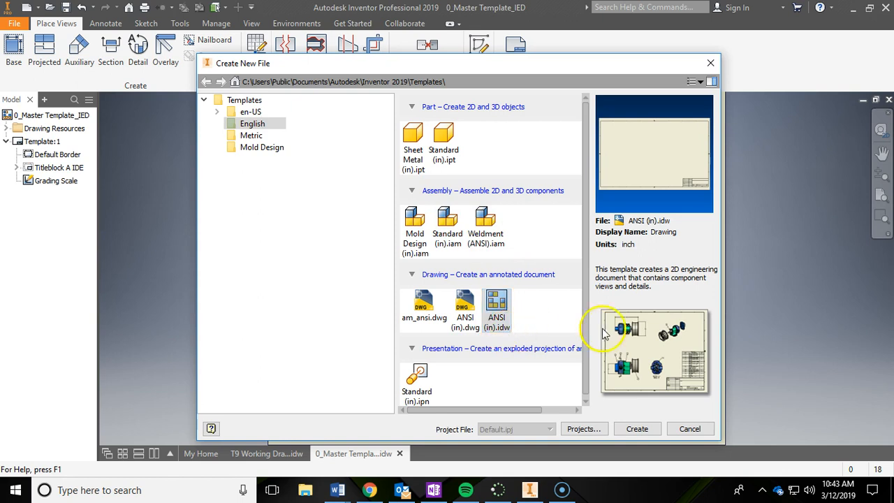
{"action": "left_click", "coordinate": [691, 429]}
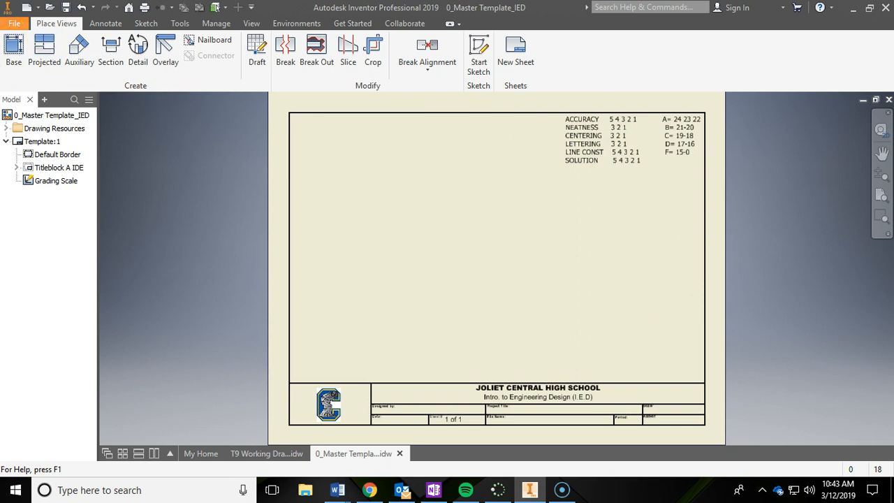
Step: Start saving a copy of the template, choosing the personal T9 folder under PLTW Training > 5.5_T9 Automoblox on OneDrive
{"action": "left_click", "coordinate": [14, 24]}
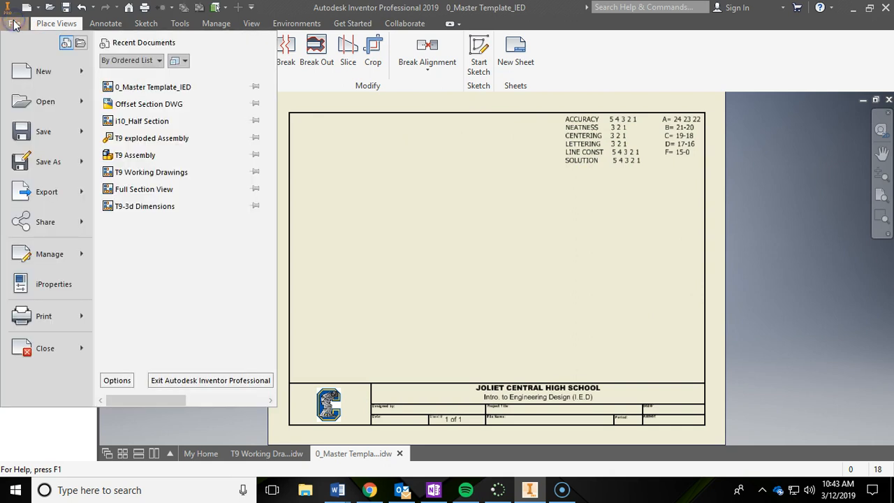
{"action": "left_click", "coordinate": [41, 161]}
{"action": "left_click", "coordinate": [454, 137]}
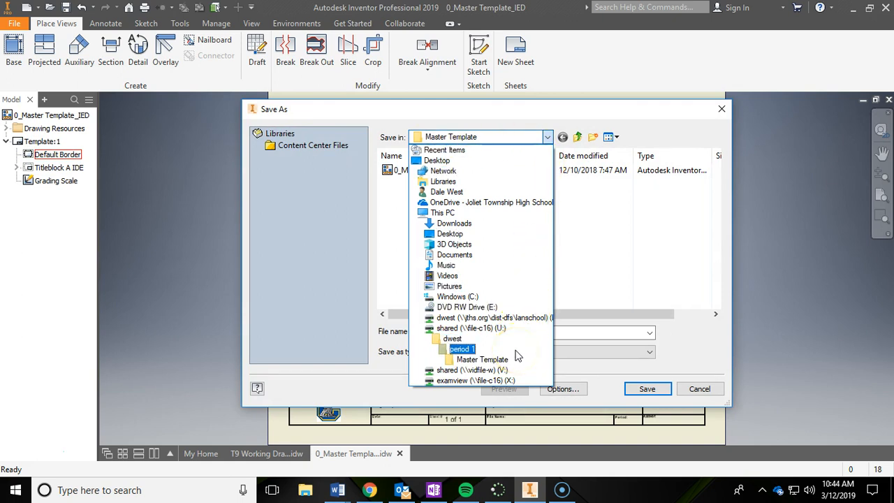
{"action": "left_click", "coordinate": [545, 202]}
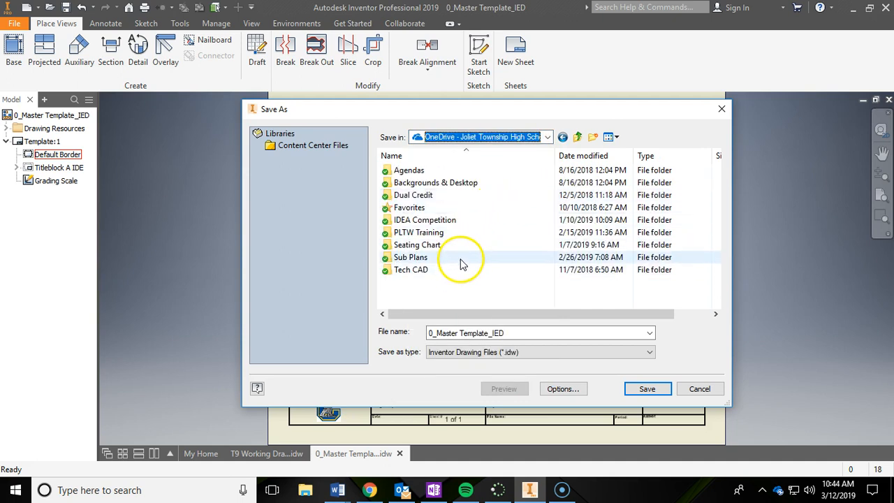
{"action": "double_click", "coordinate": [468, 233]}
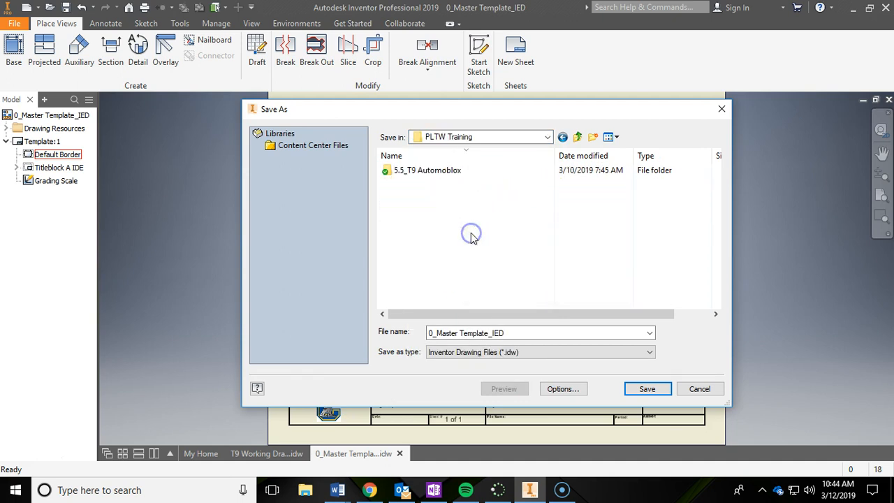
{"action": "double_click", "coordinate": [445, 172]}
{"action": "double_click", "coordinate": [409, 202]}
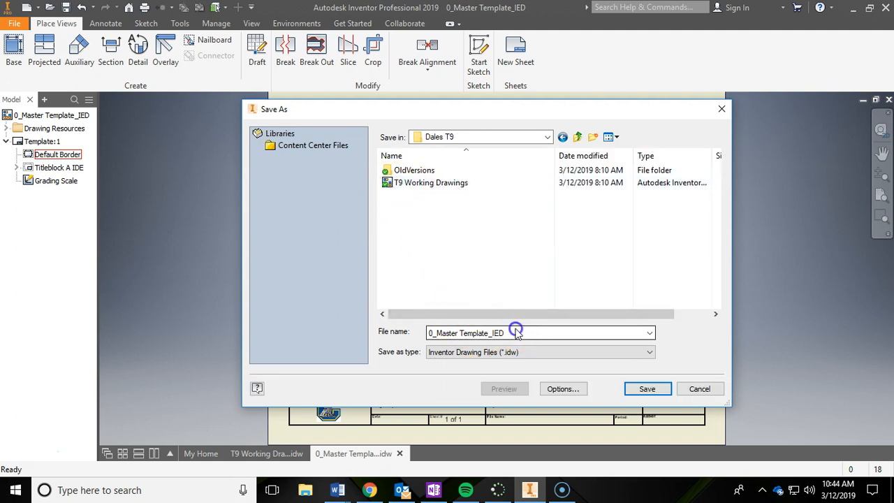
Step: Name the copy "T9 Working Drawings 2" and save it as an Inventor drawing file
{"action": "triple_click", "coordinate": [493, 334]}
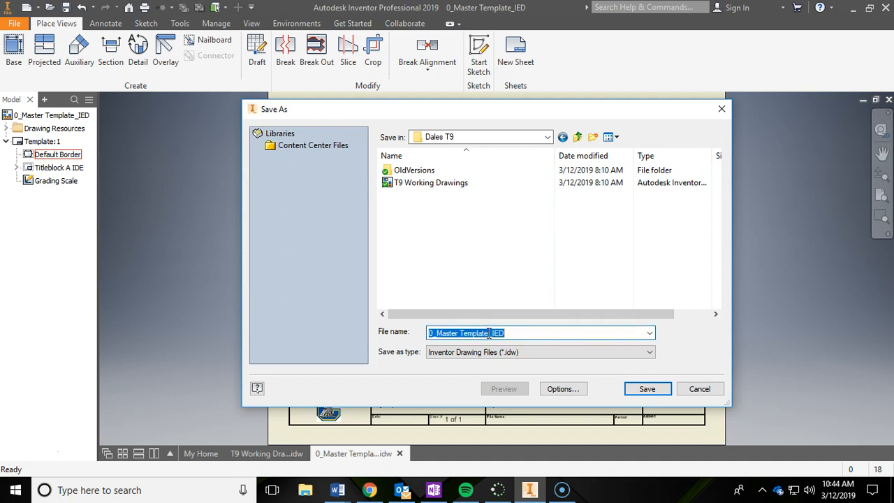
{"action": "key", "text": "BackSpace"}
{"action": "type", "text": "T"}
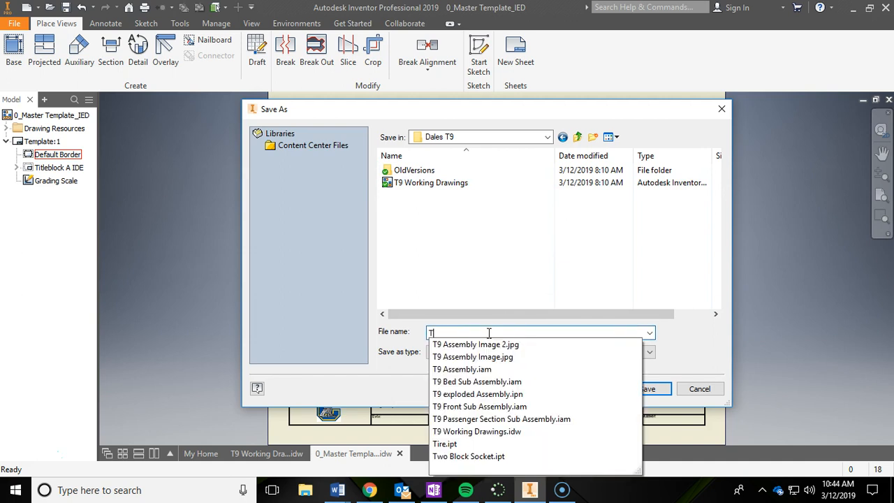
{"action": "type", "text": "9 wORKIN"}
{"action": "key", "text": "BackSpace"}
{"action": "key", "text": "BackSpace"}
{"action": "key", "text": "BackSpace"}
{"action": "key", "text": "BackSpace"}
{"action": "key", "text": "BackSpace"}
{"action": "key", "text": "BackSpace"}
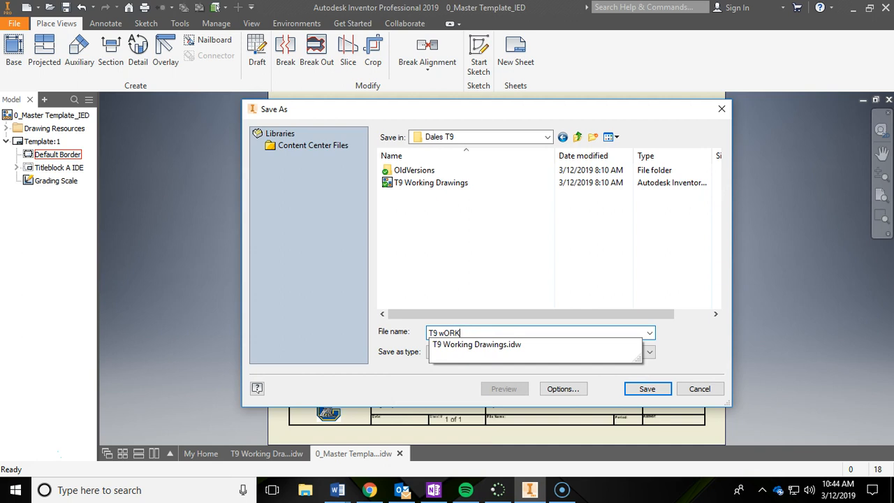
{"action": "type", "text": "Working Drawings"}
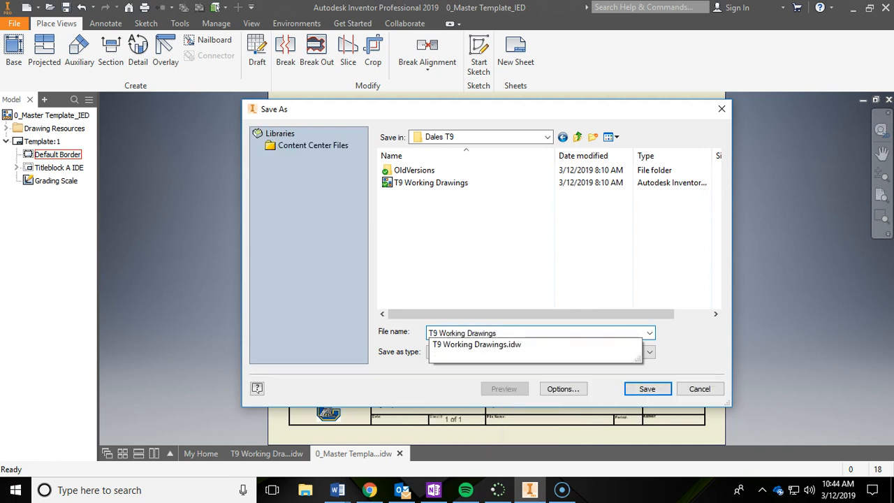
{"action": "type", "text": " 2"}
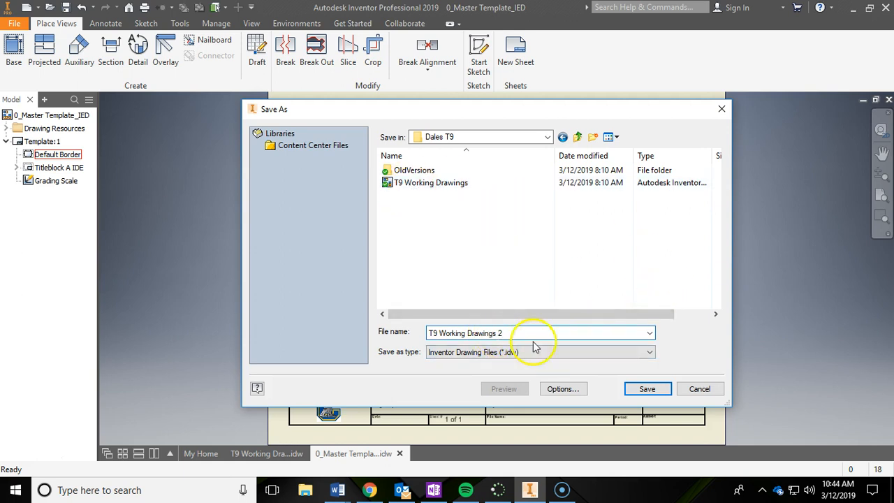
{"action": "left_click", "coordinate": [658, 391]}
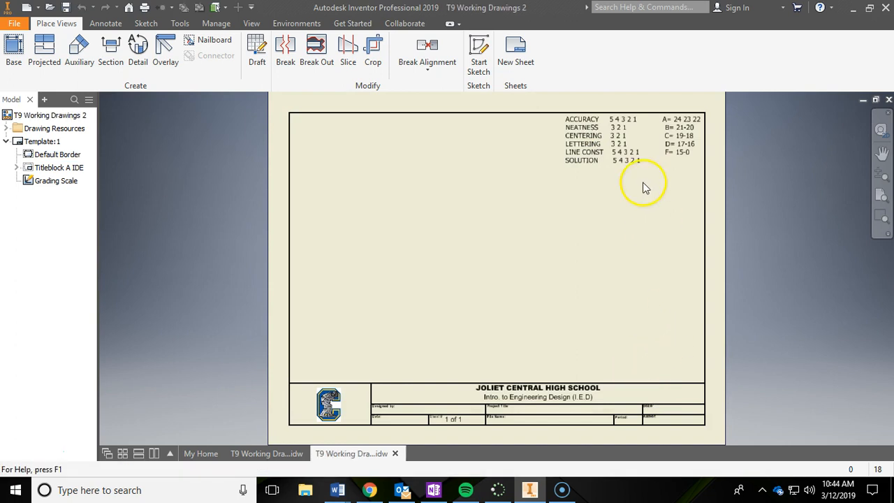
Step: Delete the Grading Scale sketch from the template sheet
{"action": "left_click", "coordinate": [595, 144]}
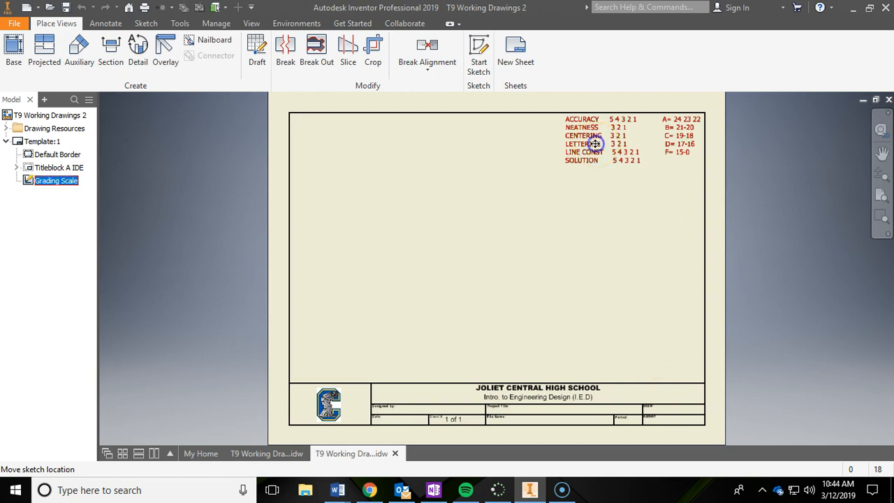
{"action": "key", "text": "Delete"}
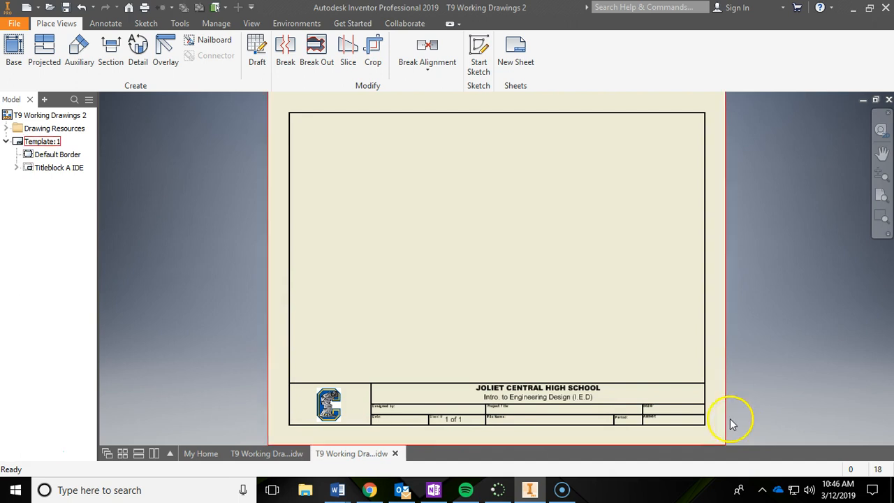
Step: Check the finished T9 Working Drawings title page, and set the Template sheet's size to B in T9 Working Drawings 2
{"action": "left_click", "coordinate": [276, 453]}
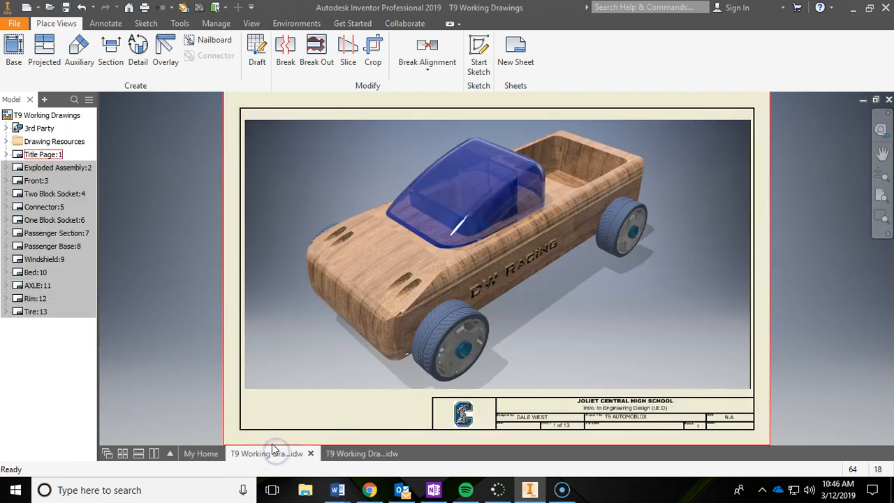
{"action": "scroll", "coordinate": [165, 333], "scroll_direction": "down", "scroll_amount": 3}
{"action": "mouse_move", "coordinate": [165, 333]}
{"action": "middle_mouse_down"}
{"action": "mouse_move", "coordinate": [255, 269]}
{"action": "mouse_move", "coordinate": [329, 254]}
{"action": "mouse_move", "coordinate": [313, 255]}
{"action": "middle_mouse_up"}
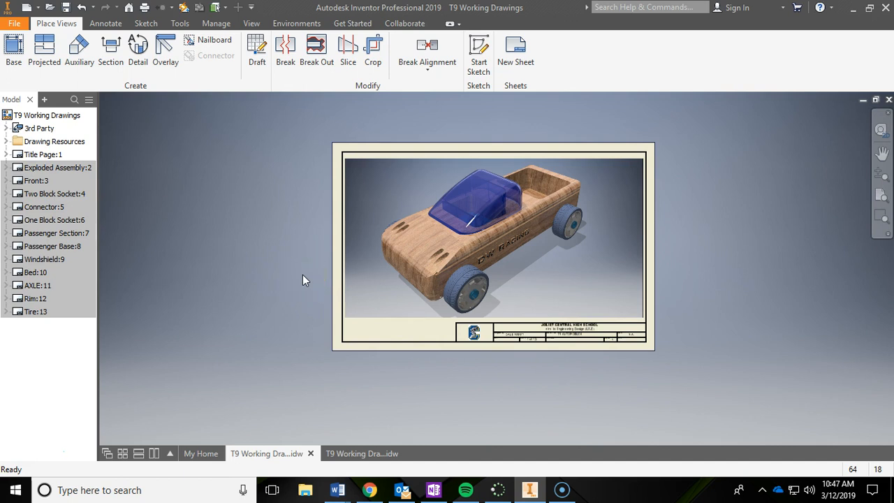
{"action": "left_click", "coordinate": [354, 452]}
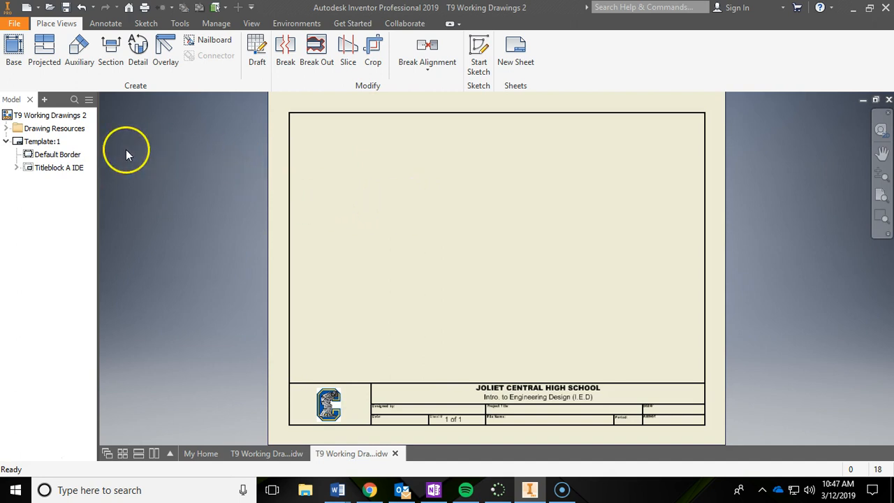
{"action": "right_click", "coordinate": [38, 145]}
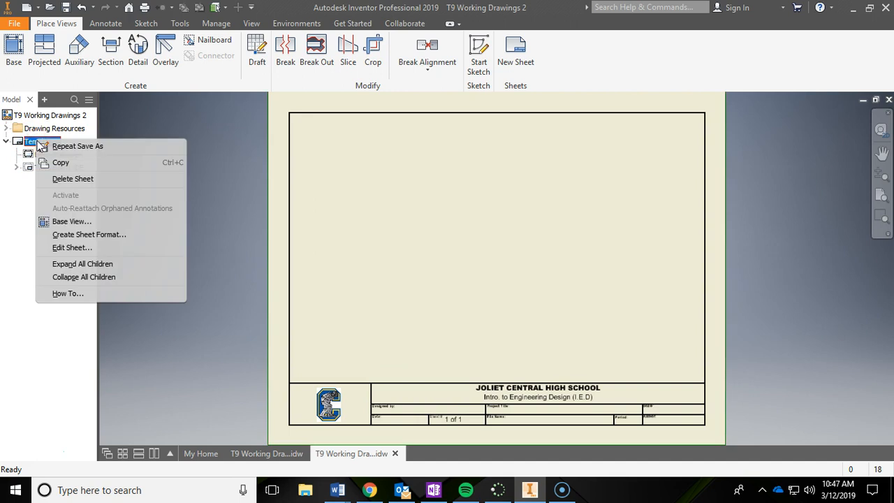
{"action": "left_click", "coordinate": [72, 248]}
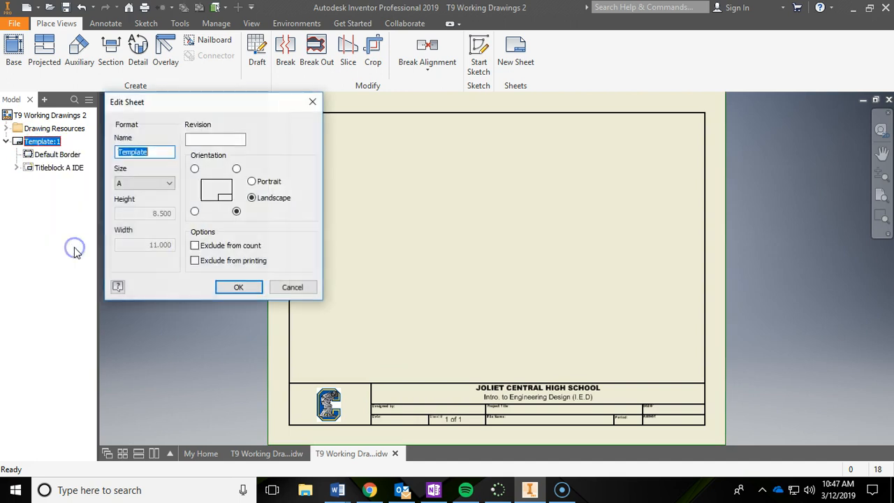
{"action": "left_click", "coordinate": [143, 185]}
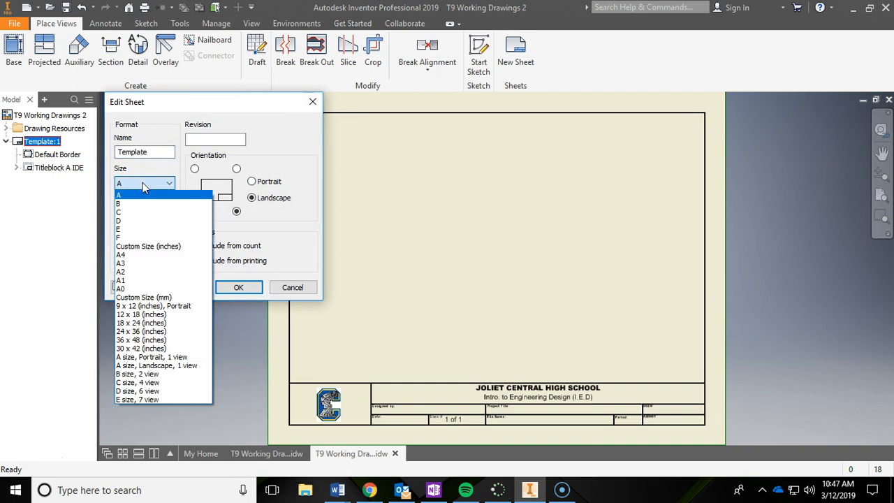
{"action": "left_click", "coordinate": [140, 204]}
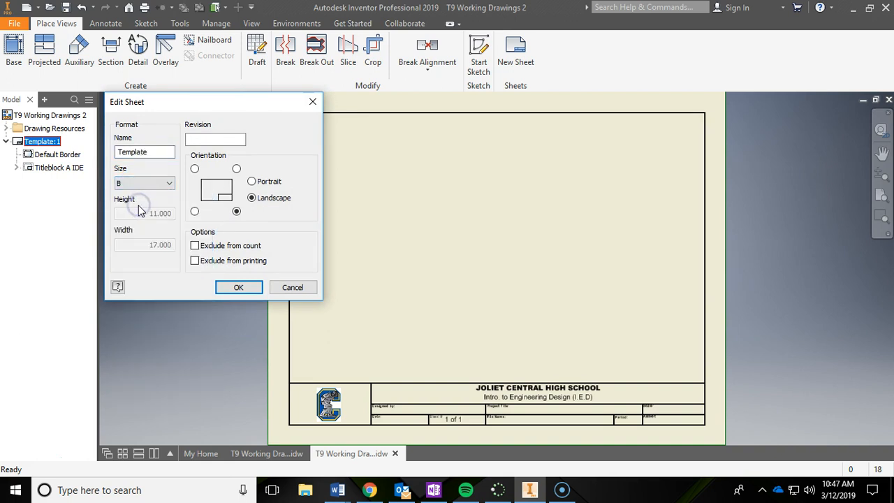
{"action": "left_click", "coordinate": [230, 288]}
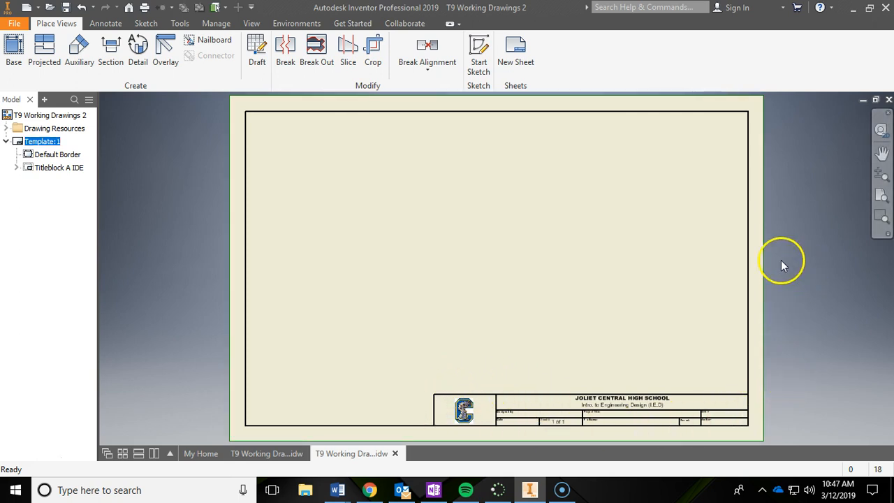
Step: Rename the Template sheet to "Title Page"
{"action": "left_click", "coordinate": [41, 142]}
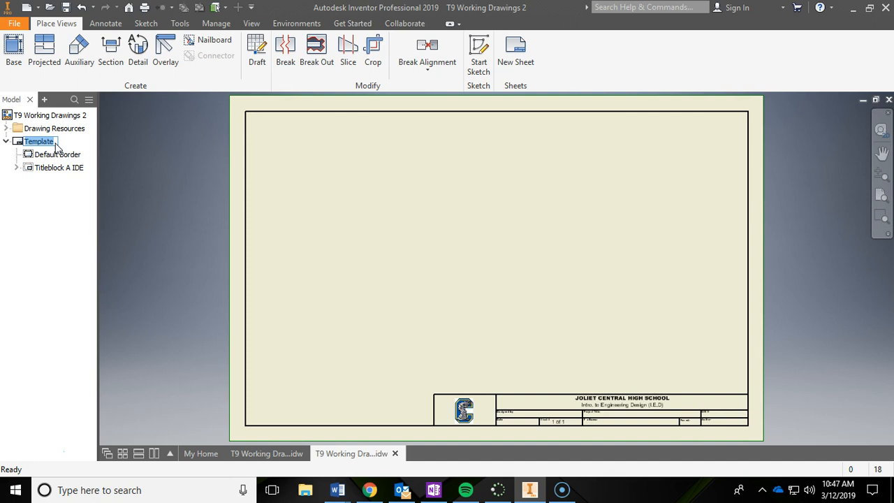
{"action": "type", "text": "T"}
{"action": "left_click", "coordinate": [120, 189]}
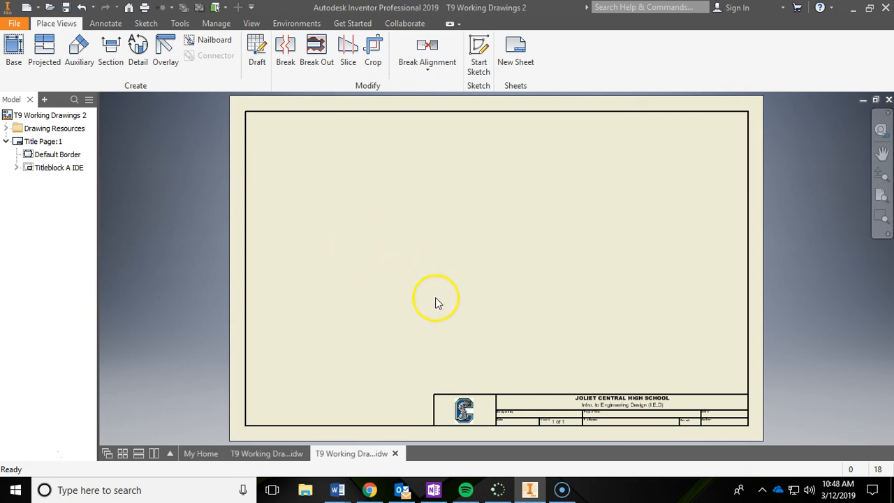
Step: Compare the new sheet's title block fields with the completed title block on the T9 Working Drawings title page
{"action": "mouse_move", "coordinate": [619, 384]}
{"action": "middle_mouse_down"}
{"action": "mouse_move", "coordinate": [541, 308]}
{"action": "mouse_move", "coordinate": [515, 245]}
{"action": "middle_mouse_up"}
{"action": "scroll", "coordinate": [561, 333], "scroll_direction": "down", "scroll_amount": 3}
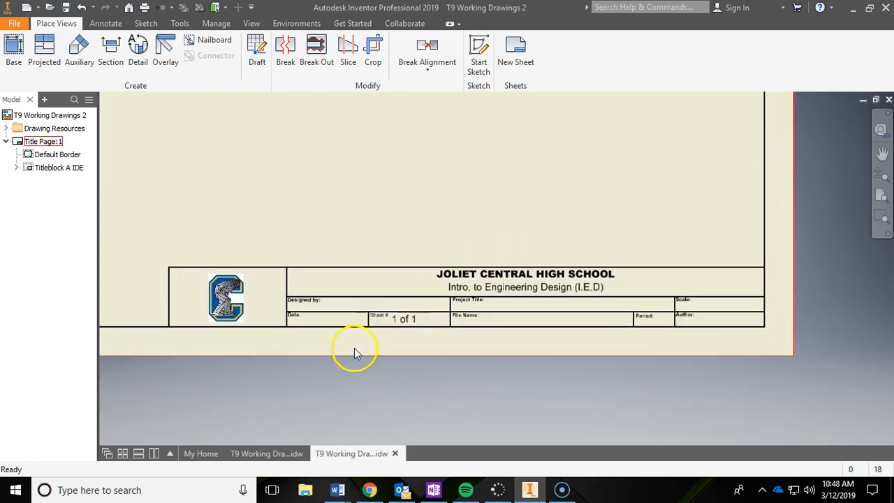
{"action": "left_click", "coordinate": [266, 453]}
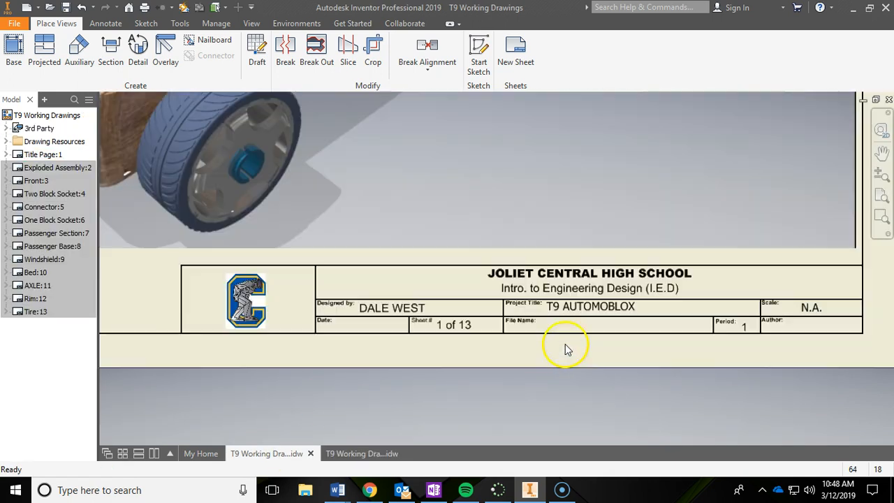
{"action": "middle_click_drag", "start_coordinate": [614, 351], "coordinate": [534, 329]}
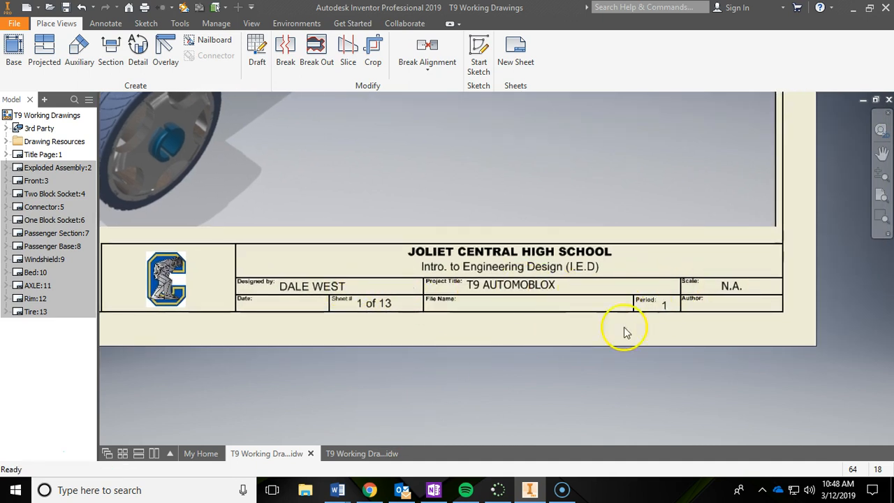
{"action": "scroll", "coordinate": [735, 287], "scroll_direction": "up", "scroll_amount": 3}
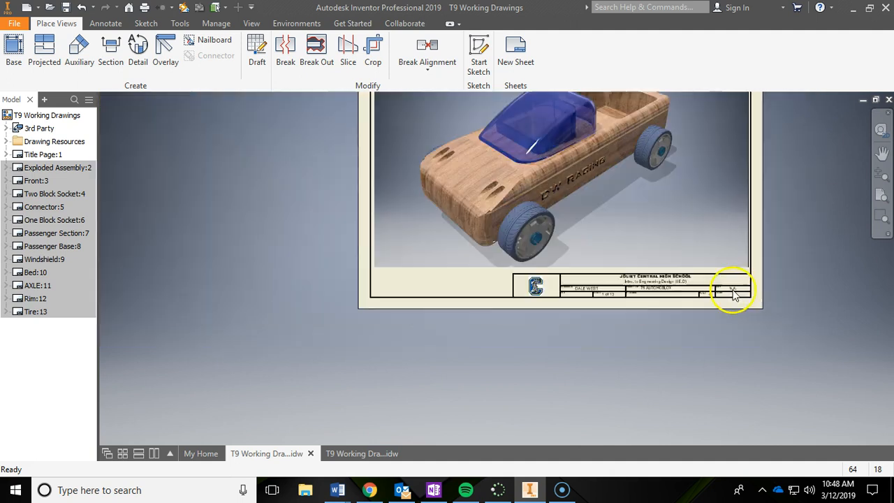
{"action": "middle_click_drag", "start_coordinate": [689, 234], "coordinate": [669, 308]}
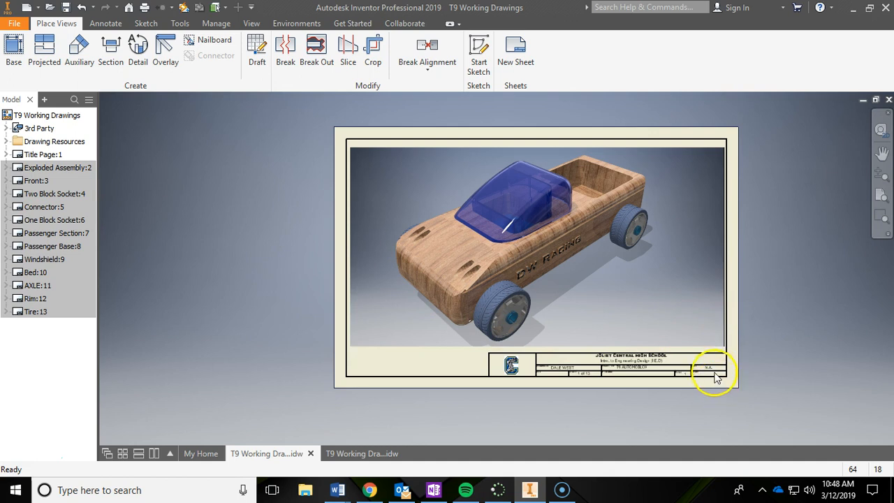
Step: In T9 Working Drawings 2, fill in the title block's name field in capitals and set the project title to T9 AUTOMOBLOX
{"action": "scroll", "coordinate": [716, 378], "scroll_direction": "down", "scroll_amount": 2}
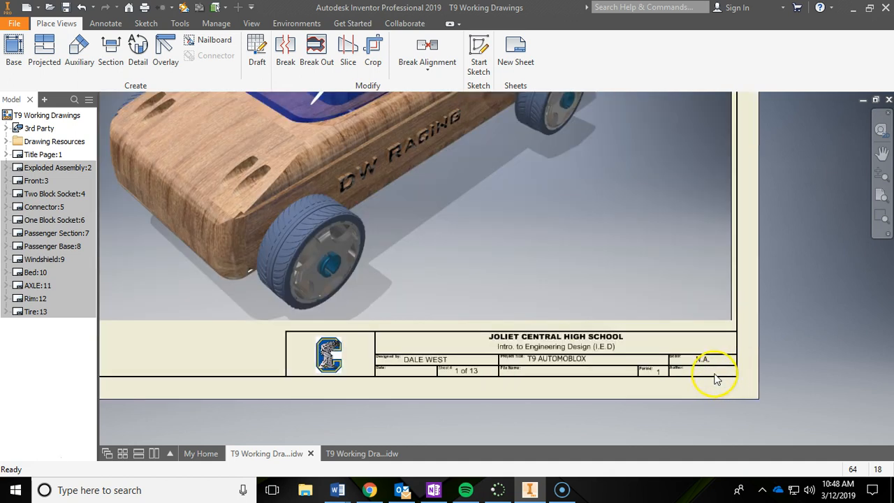
{"action": "left_click", "coordinate": [372, 454]}
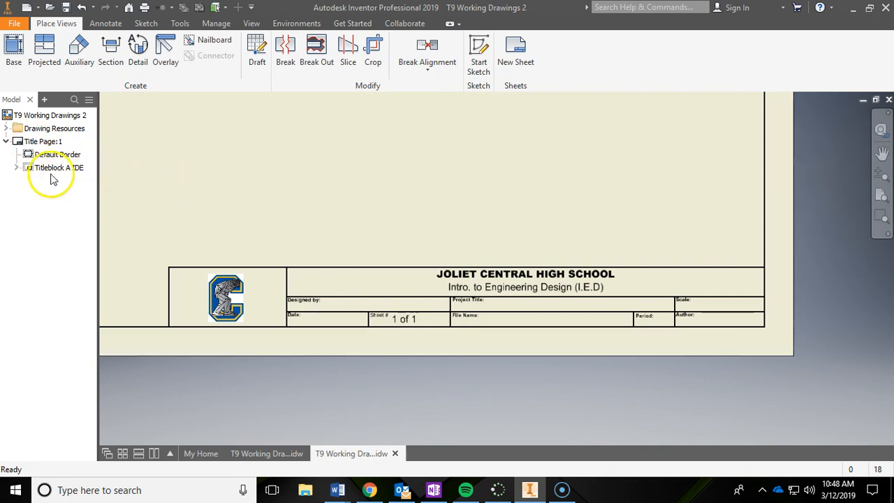
{"action": "left_click", "coordinate": [17, 168]}
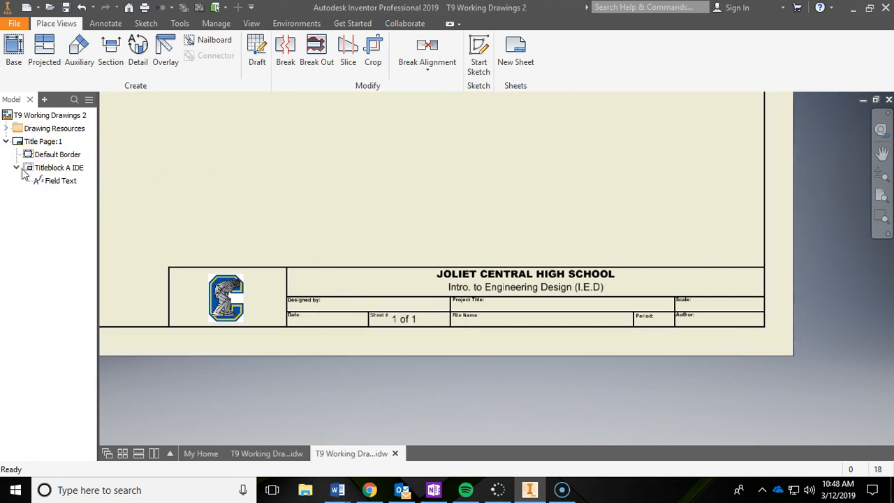
{"action": "double_click", "coordinate": [43, 182]}
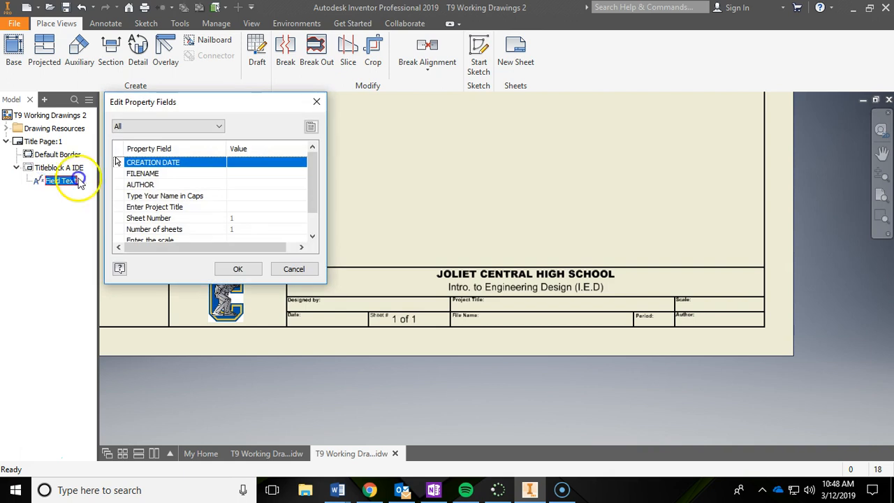
{"action": "left_click", "coordinate": [263, 196]}
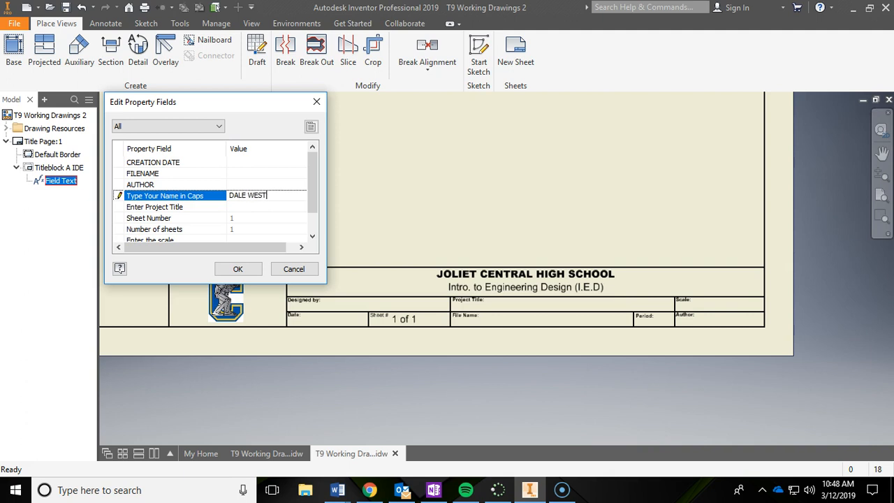
{"action": "left_click", "coordinate": [244, 207]}
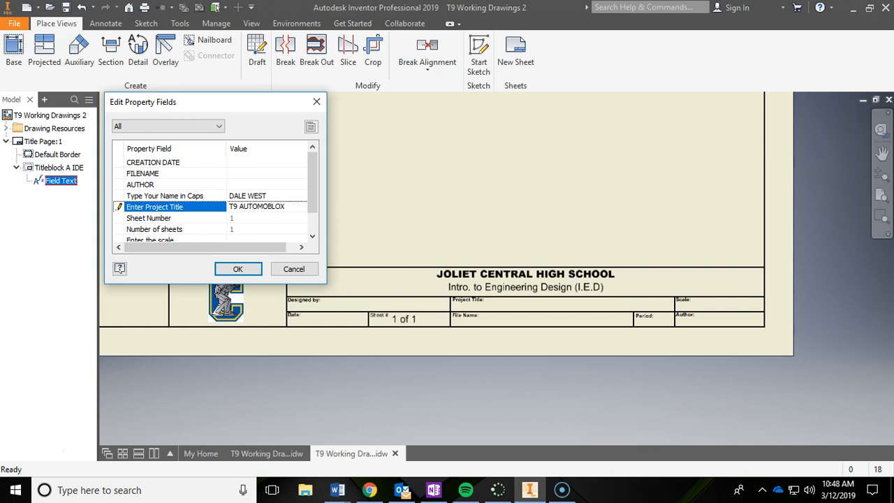
Step: Set the title block's scale to N.A. and its period number to 1, and apply the field text
{"action": "scroll", "coordinate": [271, 188], "scroll_direction": "down", "scroll_amount": 1}
{"action": "left_click", "coordinate": [257, 218]}
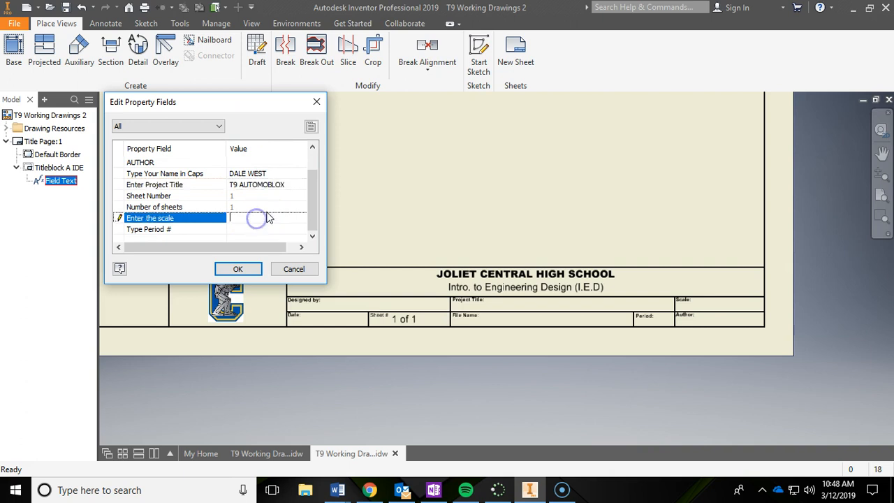
{"action": "type", "text": "N.A."}
{"action": "left_click", "coordinate": [282, 230]}
{"action": "type", "text": "1"}
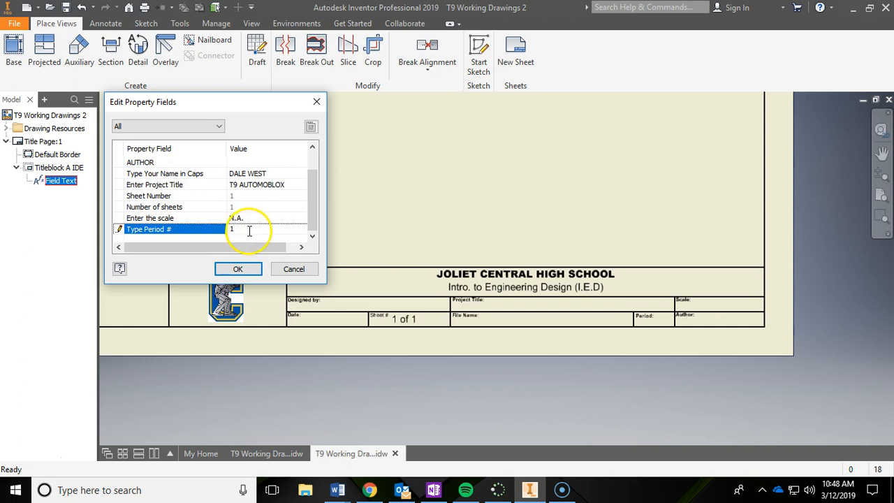
{"action": "left_click", "coordinate": [246, 269]}
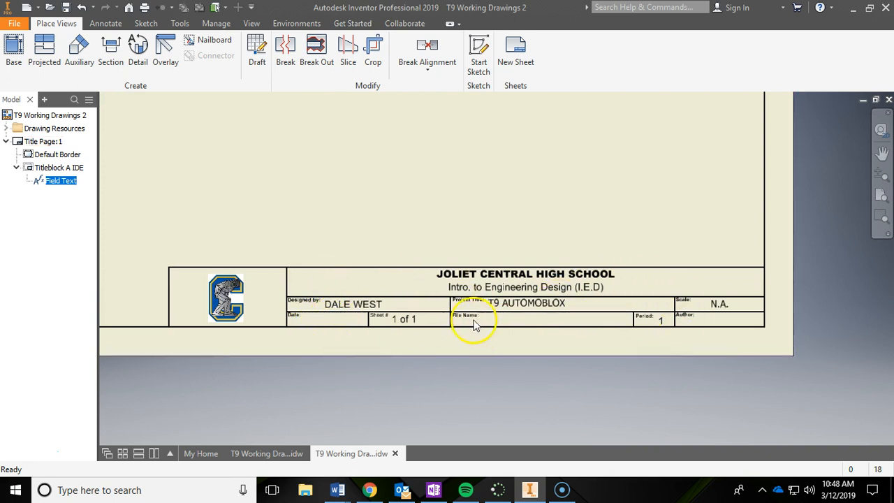
Step: Compare the T9 Working Drawings title page, including its car rendering and title block, with the new title page
{"action": "left_click", "coordinate": [265, 455]}
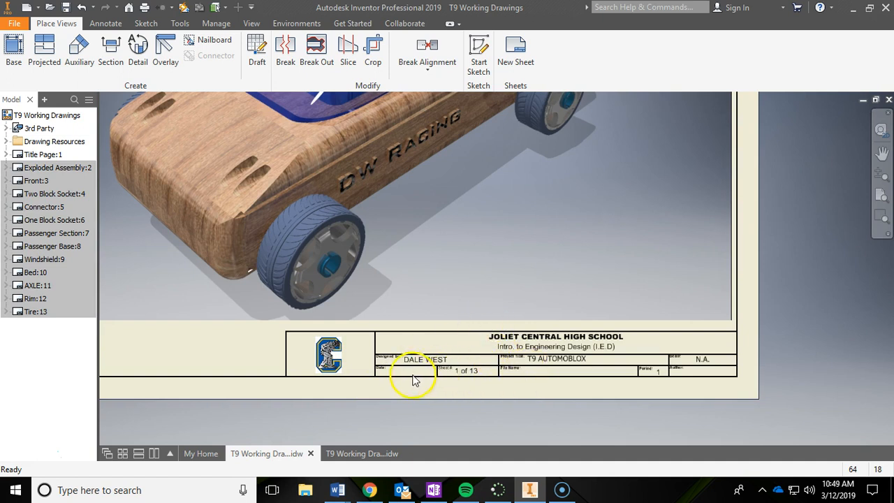
{"action": "scroll", "coordinate": [457, 372], "scroll_direction": "down", "scroll_amount": 5}
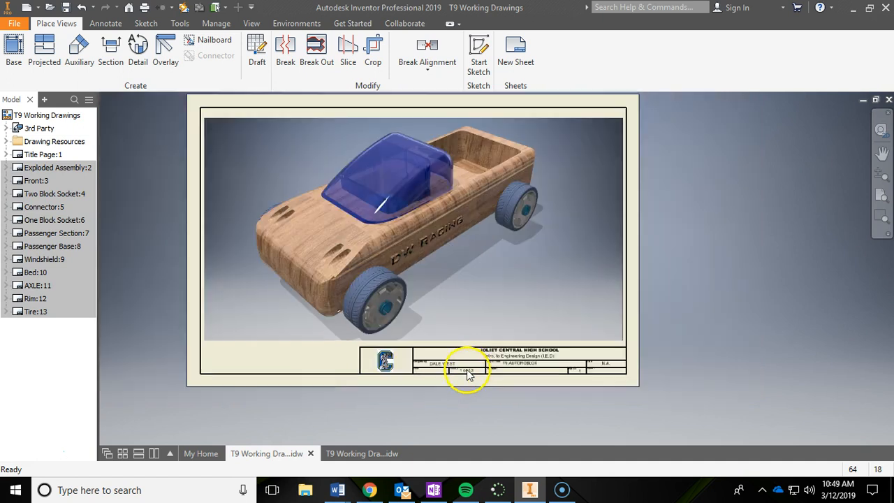
{"action": "left_click", "coordinate": [391, 235]}
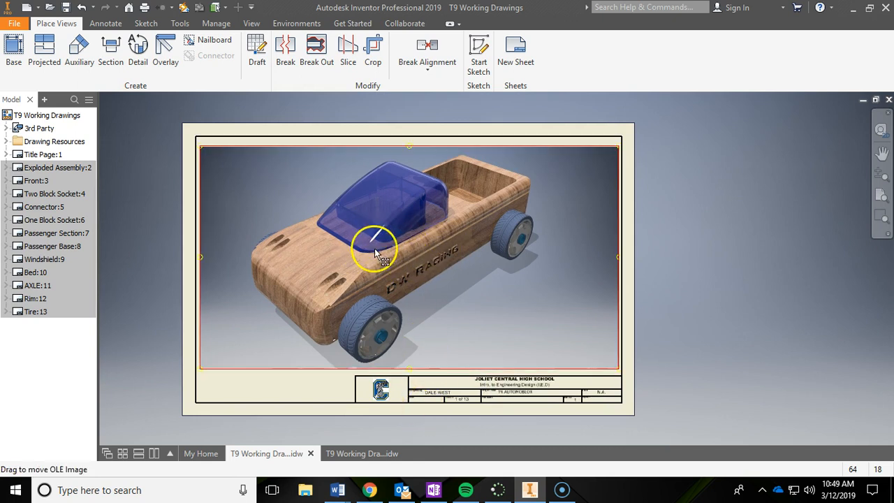
{"action": "scroll", "coordinate": [429, 405], "scroll_direction": "up", "scroll_amount": 2}
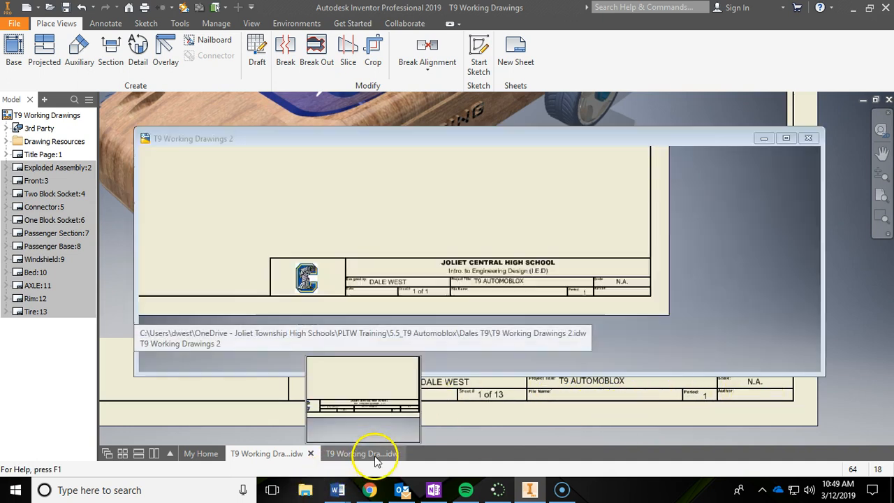
{"action": "left_click", "coordinate": [376, 454]}
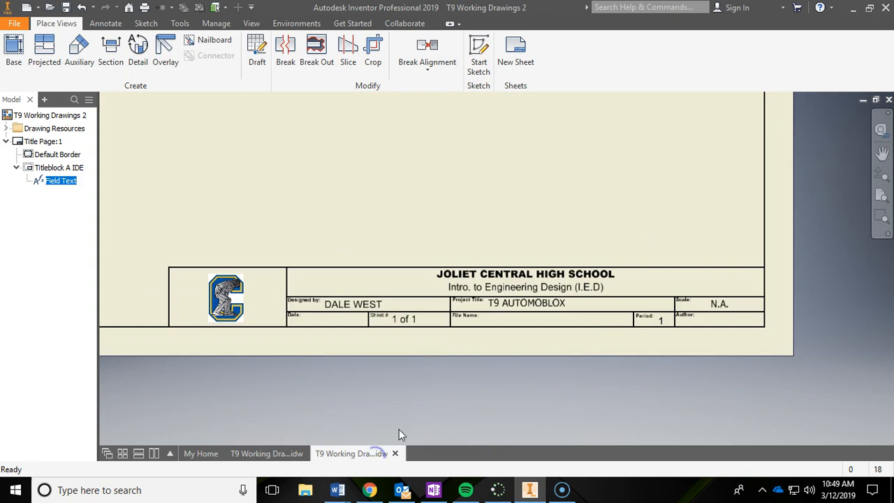
{"action": "scroll", "coordinate": [515, 256], "scroll_direction": "down", "scroll_amount": 3}
{"action": "middle_click_drag", "start_coordinate": [515, 256], "coordinate": [525, 316]}
{"action": "scroll", "coordinate": [525, 315], "scroll_direction": "up", "scroll_amount": 4}
{"action": "middle_click_drag", "start_coordinate": [535, 282], "coordinate": [547, 315]}
{"action": "scroll", "coordinate": [547, 316], "scroll_direction": "down", "scroll_amount": 3}
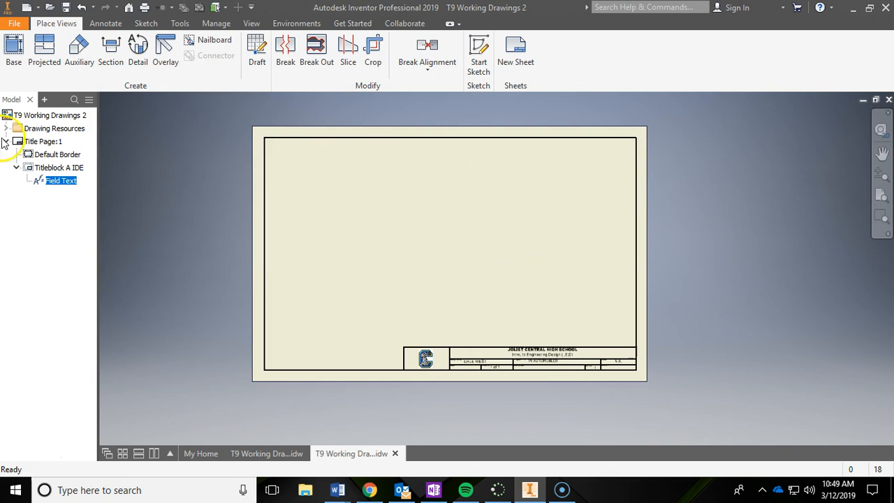
{"action": "left_click", "coordinate": [282, 453]}
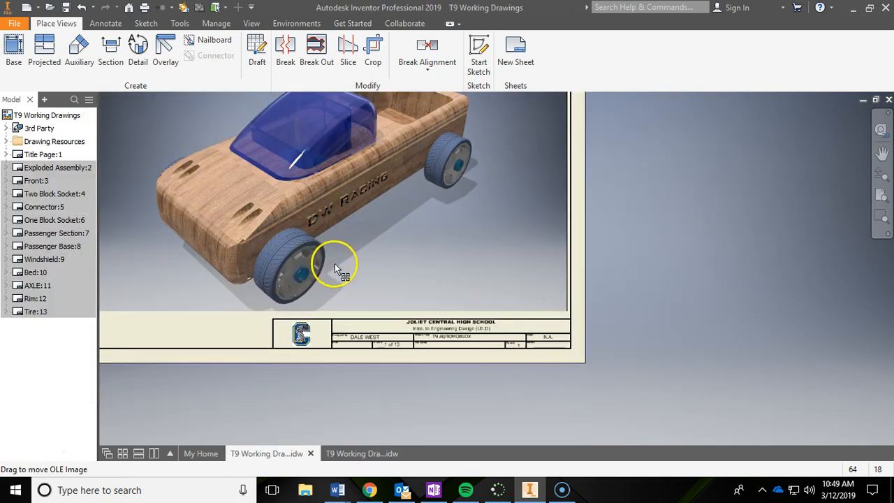
{"action": "middle_click_drag", "start_coordinate": [335, 264], "coordinate": [455, 326]}
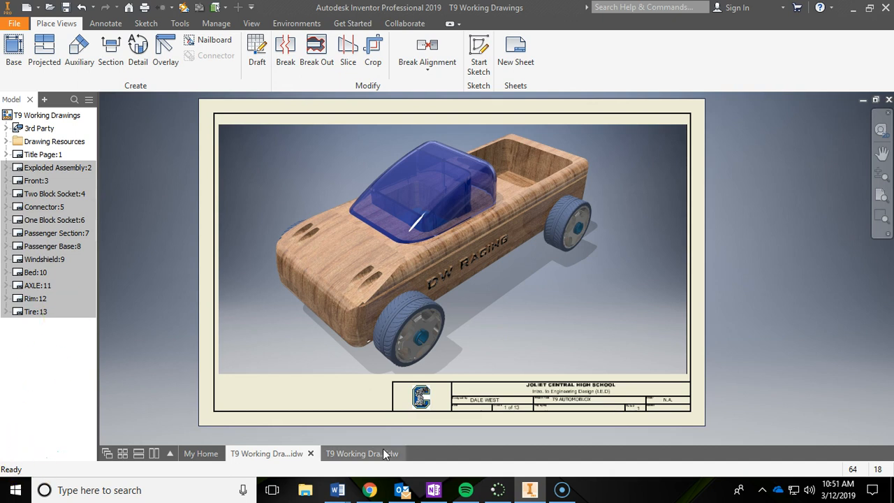
Step: Start a new sheet in T9 Working Drawings 2 and fill in its title block name field in capitals
{"action": "mouse_move", "coordinate": [377, 455]}
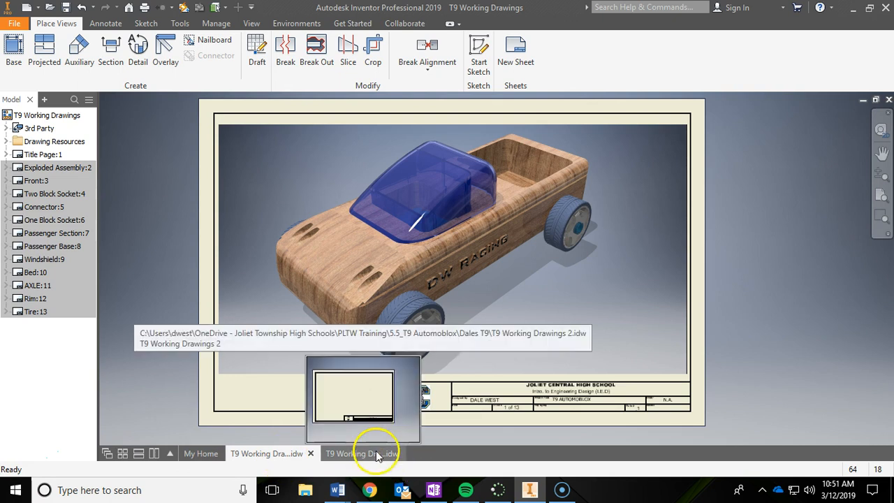
{"action": "left_click", "coordinate": [377, 457]}
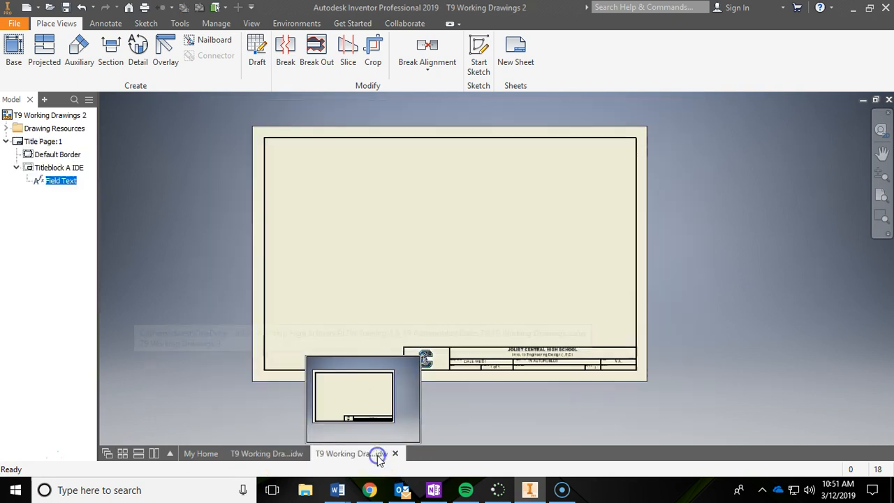
{"action": "left_click", "coordinate": [6, 142]}
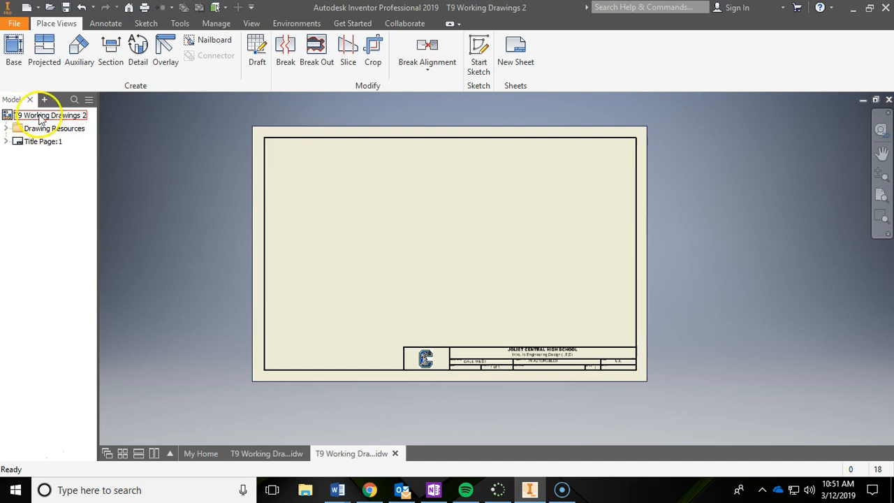
{"action": "right_click", "coordinate": [26, 116]}
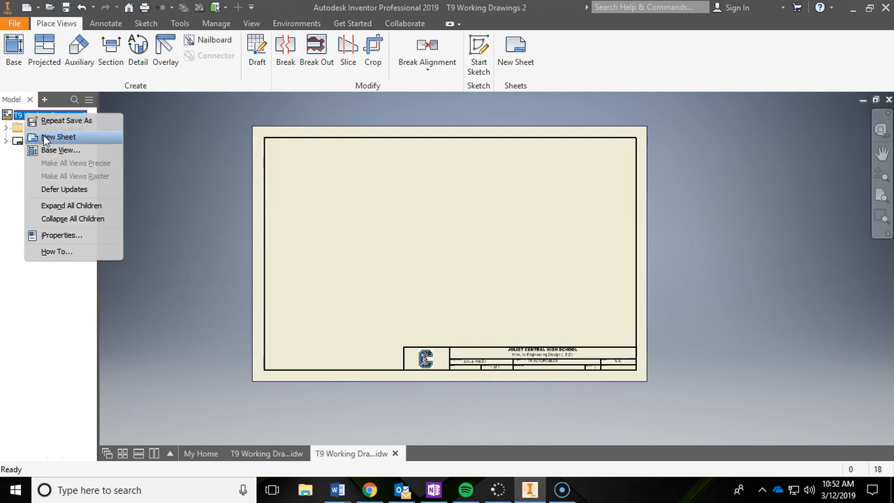
{"action": "left_click", "coordinate": [46, 138]}
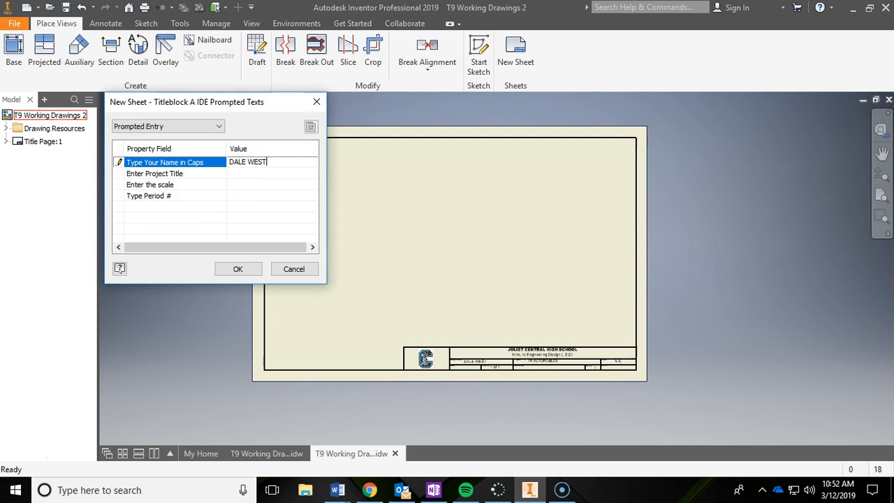
{"action": "left_click", "coordinate": [268, 161]}
Step: Enter FRONT as the new sheet's project title
{"action": "left_click", "coordinate": [258, 173]}
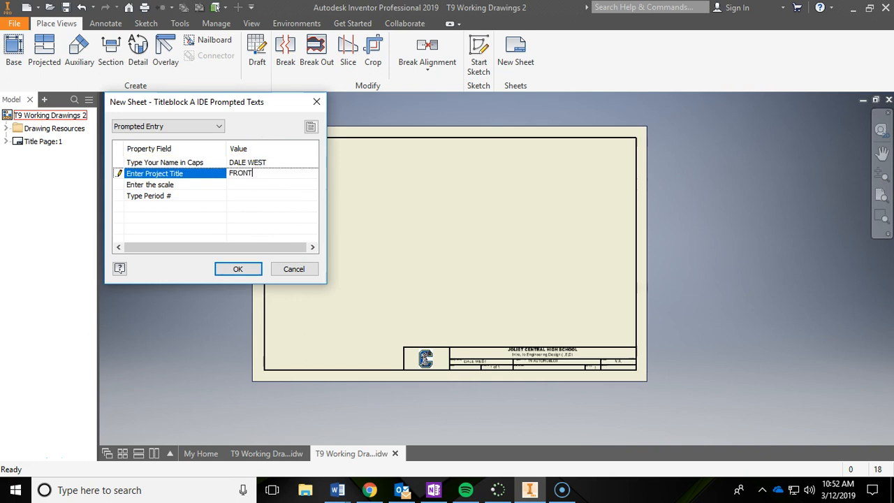
{"action": "key", "text": "Tab"}
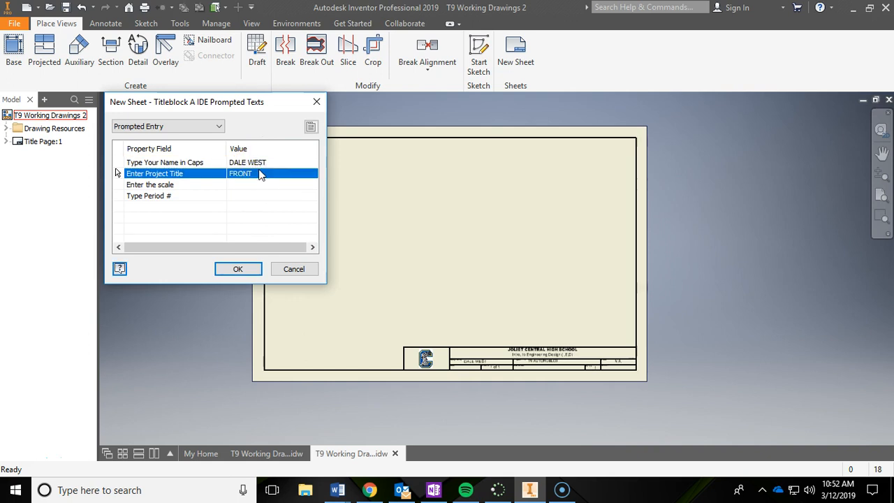
{"action": "left_click", "coordinate": [262, 185]}
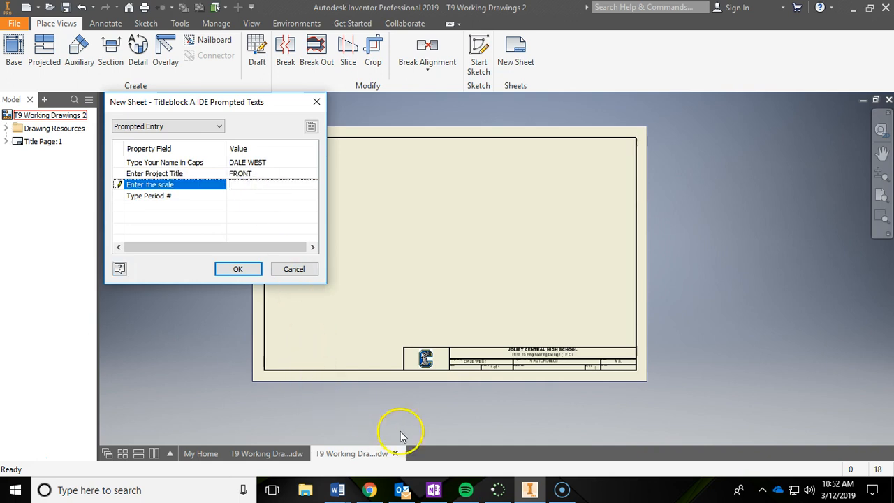
Step: Check the sheet name table on the OneNote Working Drawings page and set the new sheet's project title to EXPLODED ASSEMBLY
{"action": "left_click", "coordinate": [434, 490]}
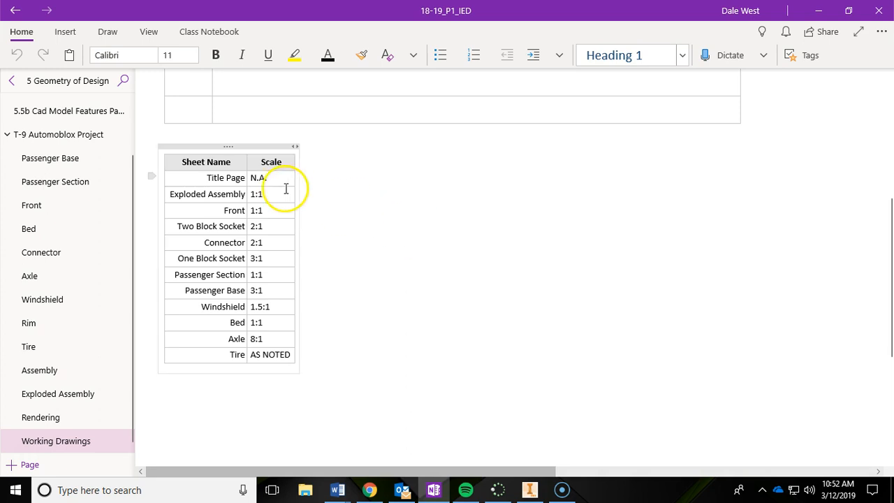
{"action": "scroll", "coordinate": [345, 177], "scroll_direction": "up", "scroll_amount": 5}
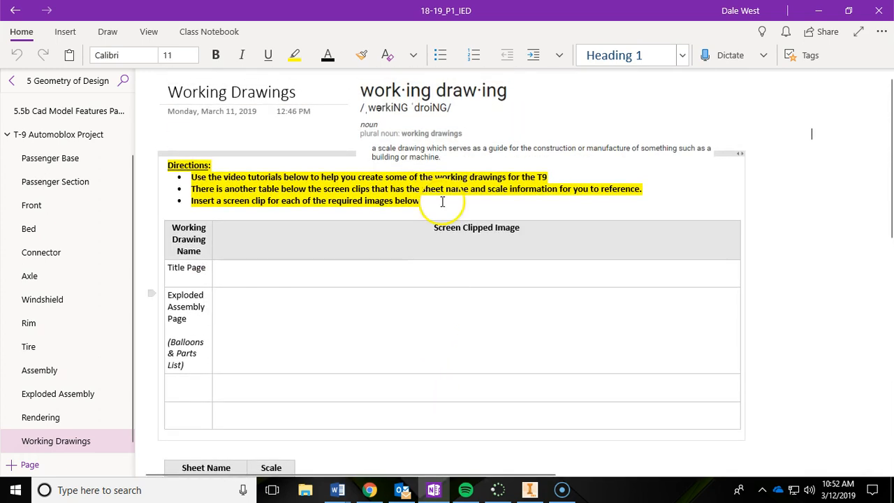
{"action": "scroll", "coordinate": [312, 218], "scroll_direction": "down", "scroll_amount": 5}
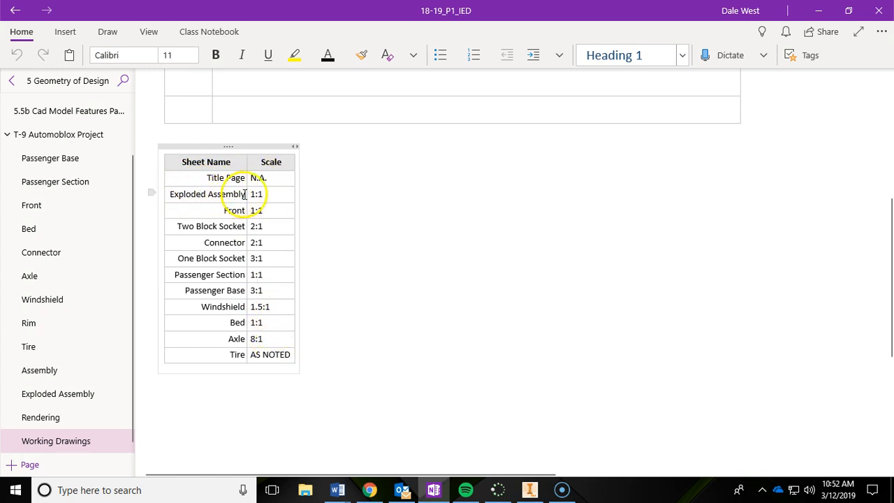
{"action": "left_click", "coordinate": [434, 490]}
{"action": "double_click", "coordinate": [257, 173]}
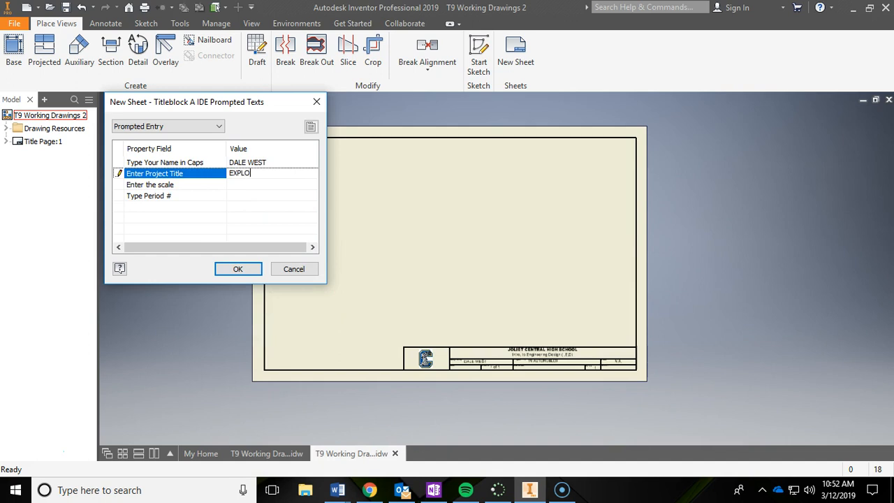
{"action": "type", "text": "EXPLODED ASSEMBLY"}
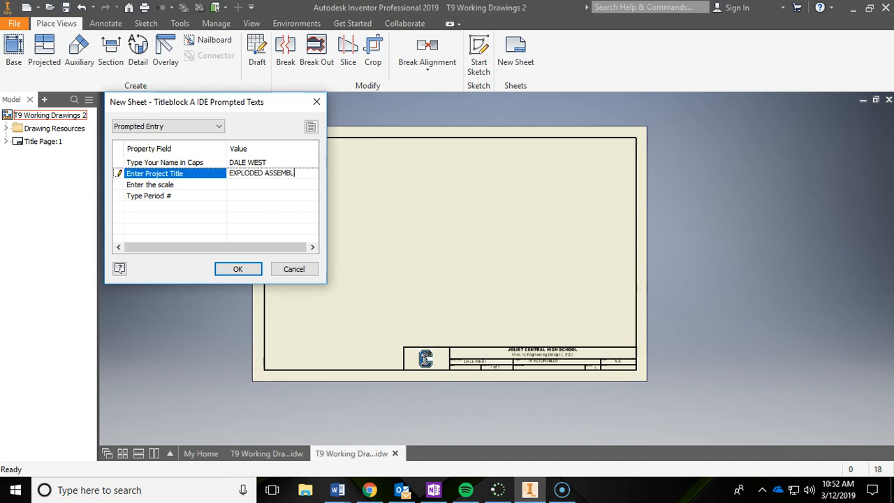
Step: Look up the Exploded Assembly scale in OneNote, set the new sheet's scale to 1:1 and period to 1, and create the sheet
{"action": "left_click", "coordinate": [433, 490]}
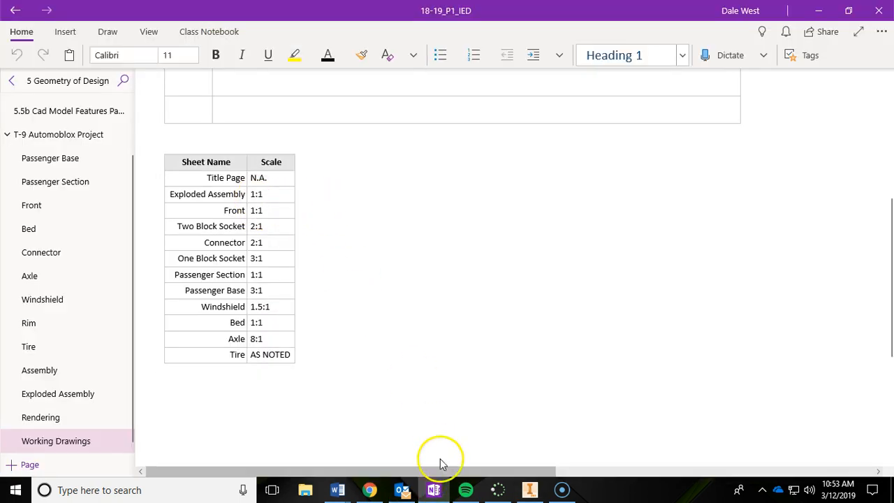
{"action": "left_click", "coordinate": [439, 495]}
{"action": "left_click", "coordinate": [235, 184]}
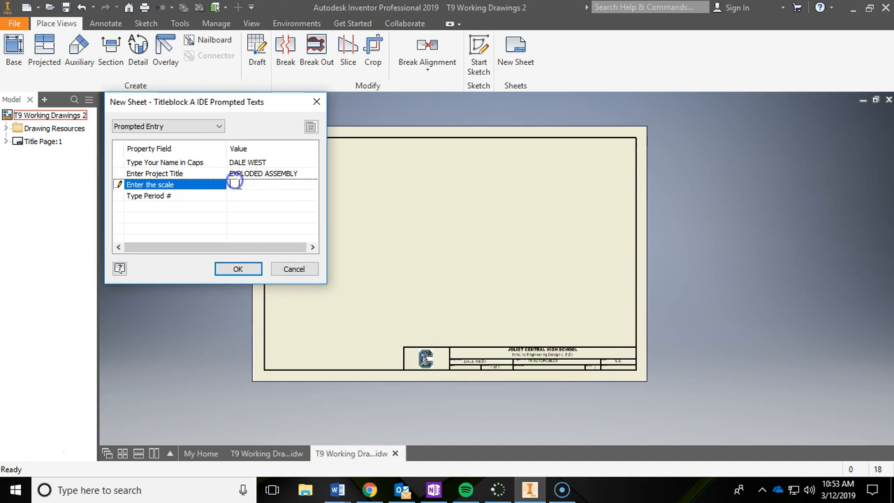
{"action": "type", "text": "1:1"}
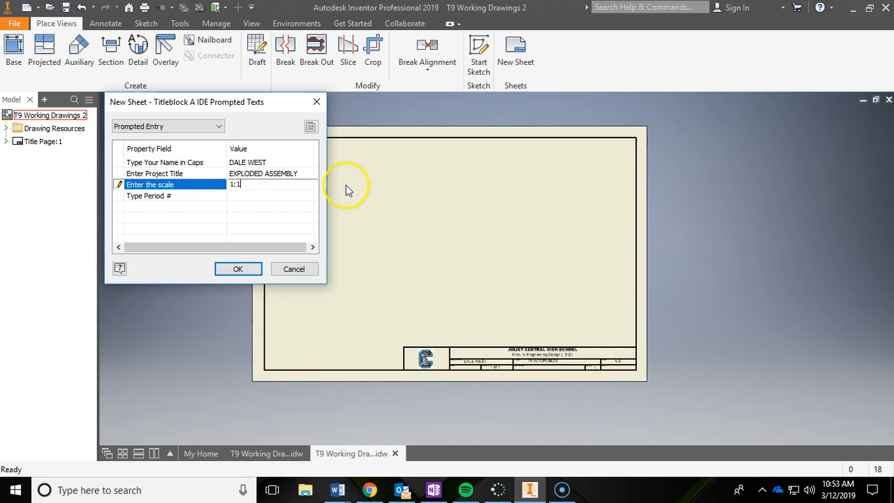
{"action": "left_click", "coordinate": [244, 196]}
{"action": "type", "text": "1"}
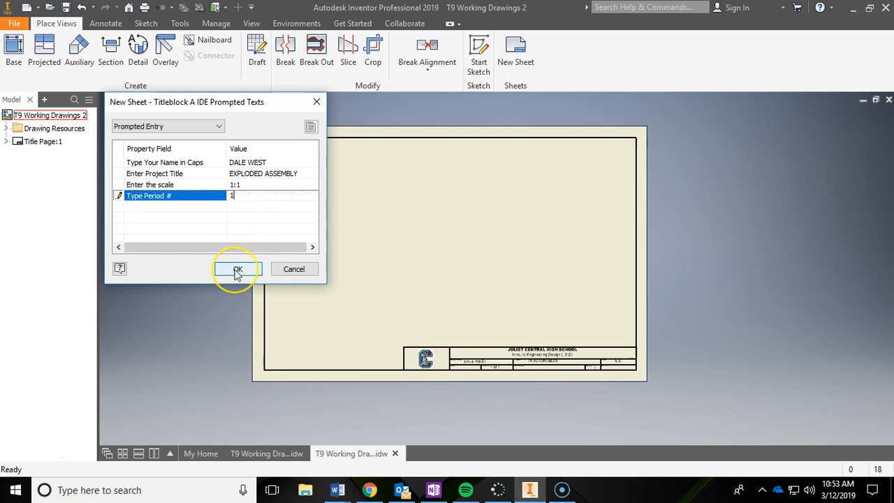
{"action": "left_click", "coordinate": [237, 270]}
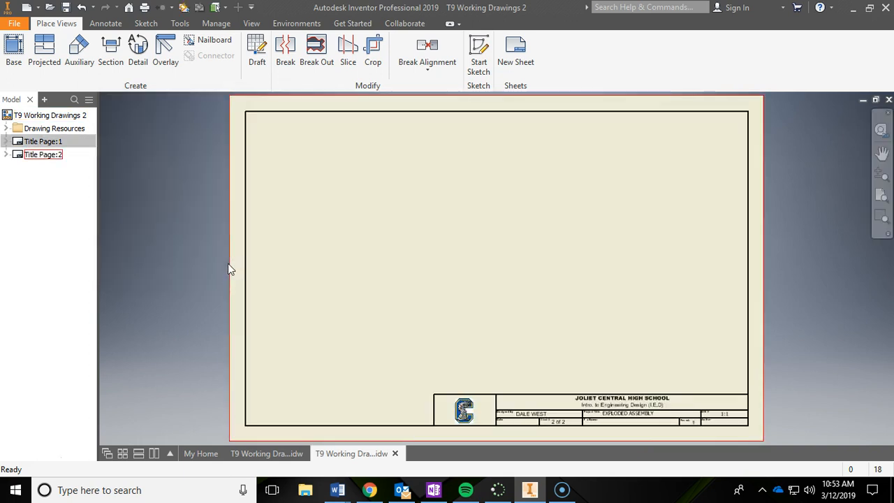
Step: Rename the second Title Page sheet in the browser to Exploded Assembly
{"action": "left_click", "coordinate": [40, 143]}
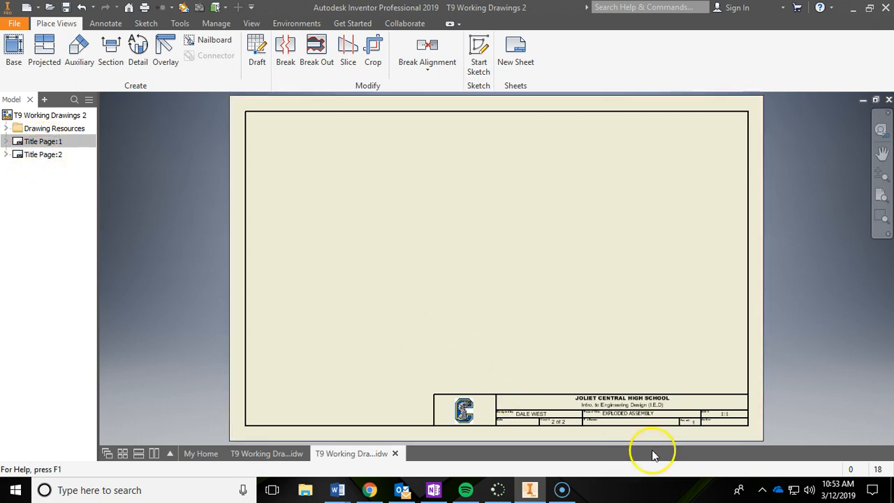
{"action": "left_click", "coordinate": [35, 160]}
{"action": "left_click", "coordinate": [37, 160]}
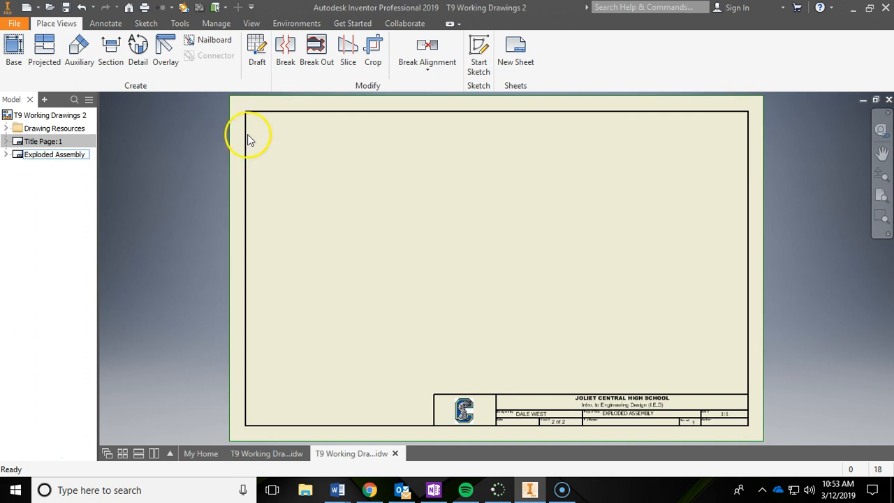
{"action": "left_click", "coordinate": [73, 192]}
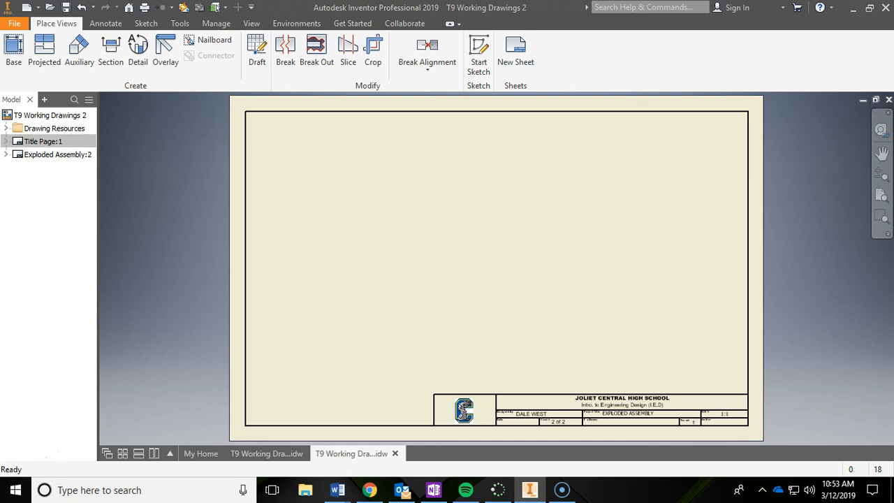
Step: Start a third sheet, fill in its name field in capitals, and check the Front sheet's scale in OneNote
{"action": "right_click", "coordinate": [27, 114]}
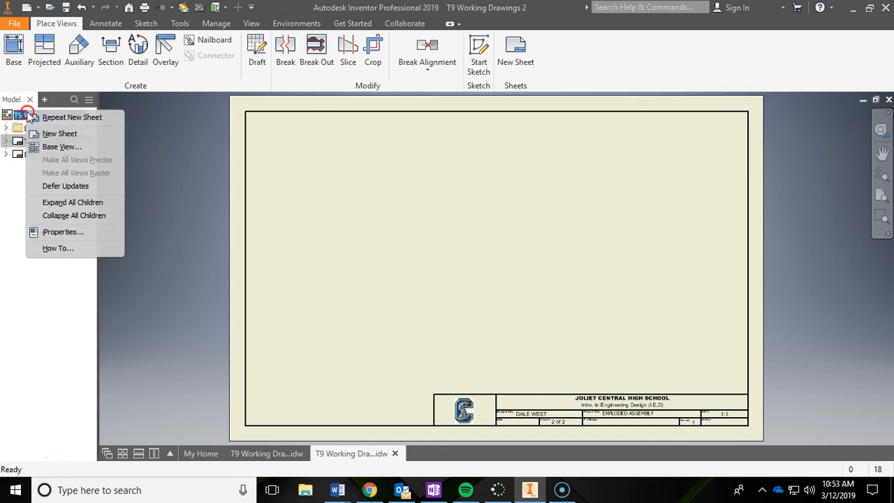
{"action": "left_click", "coordinate": [58, 133]}
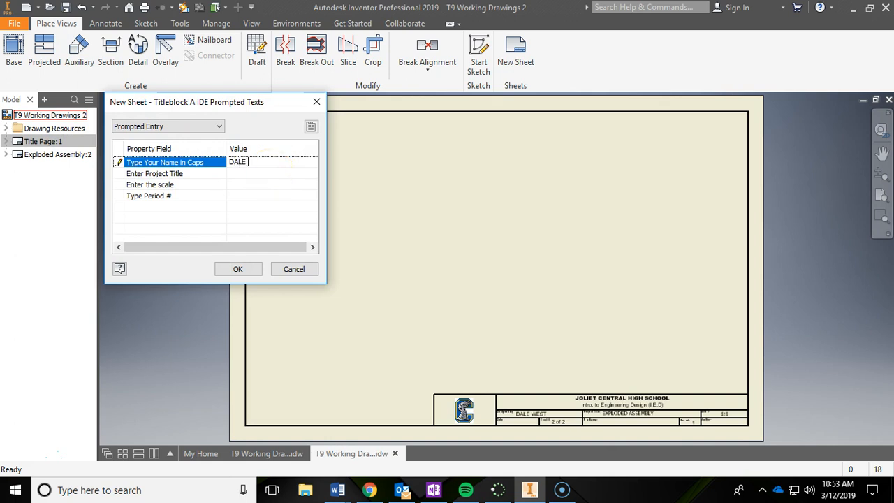
{"action": "left_click", "coordinate": [437, 497]}
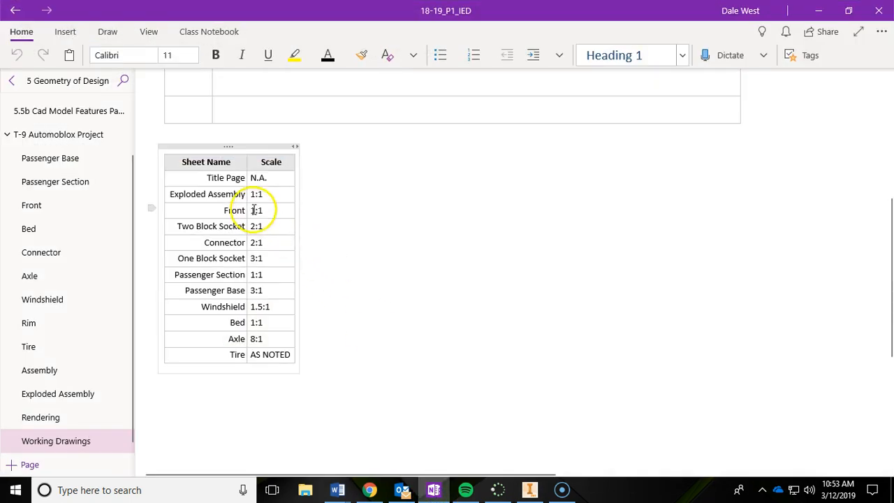
{"action": "left_click", "coordinate": [433, 491]}
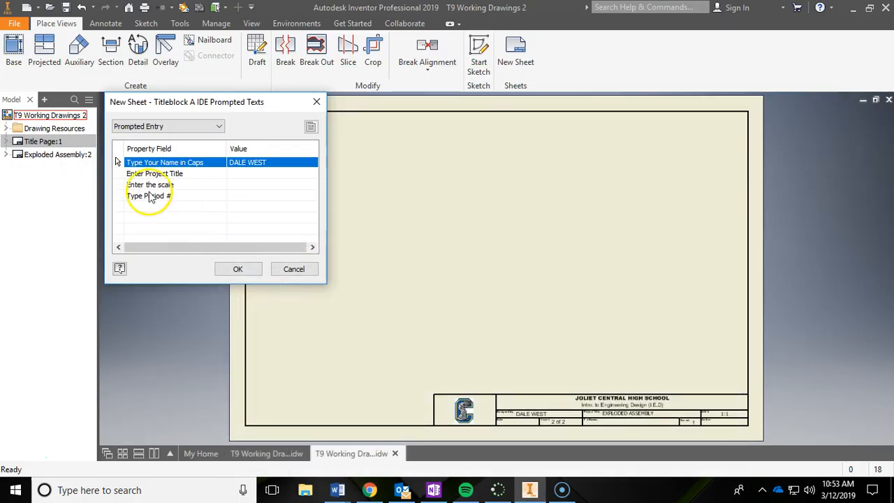
Step: Set the new sheet's project title to FRONT, scale to 1:1 and period to 1, and create the sheet
{"action": "left_click", "coordinate": [246, 175]}
{"action": "type", "text": "FRONT"}
{"action": "left_click", "coordinate": [239, 184]}
{"action": "type", "text": "1:1"}
{"action": "left_click", "coordinate": [235, 196]}
{"action": "type", "text": "8"}
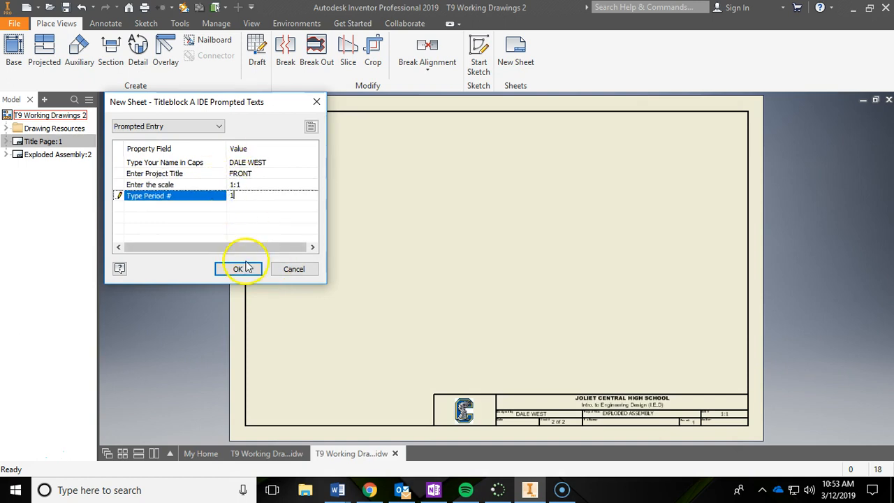
{"action": "left_click", "coordinate": [237, 269]}
Step: Rename the third sheet in the browser to Front
{"action": "left_click", "coordinate": [36, 170]}
{"action": "left_click", "coordinate": [35, 170]}
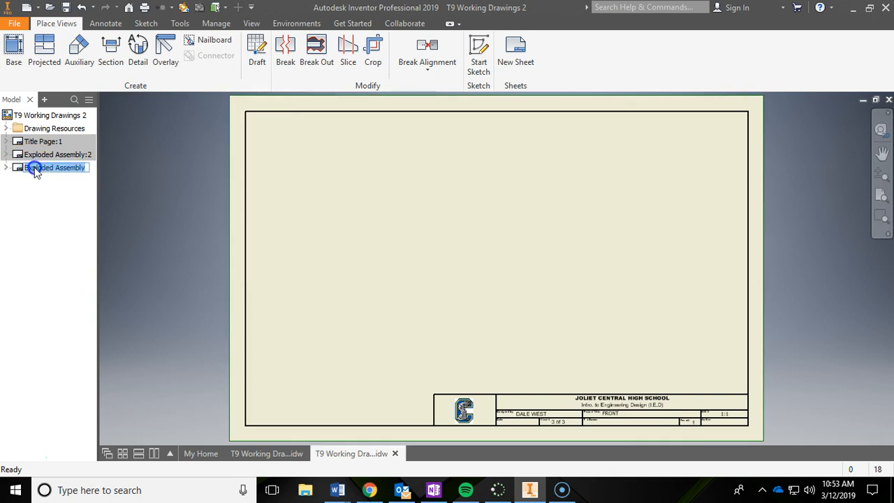
{"action": "type", "text": "F"}
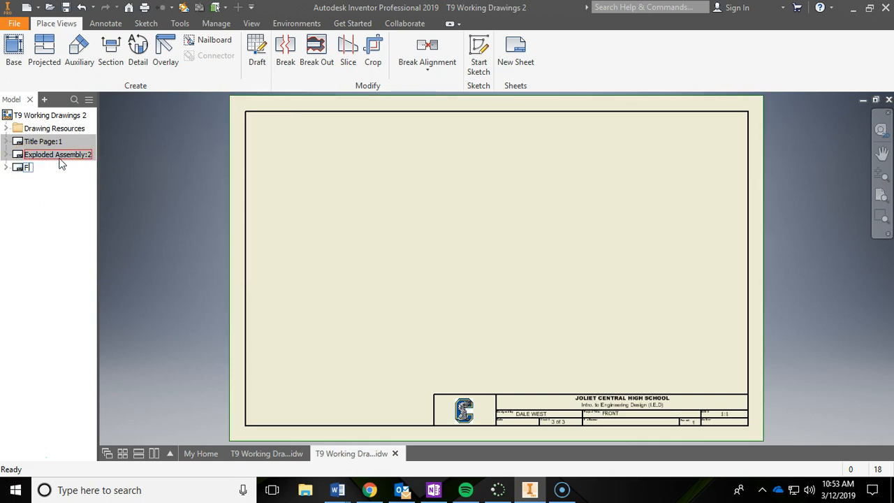
{"action": "type", "text": "ront"}
{"action": "left_click", "coordinate": [67, 198]}
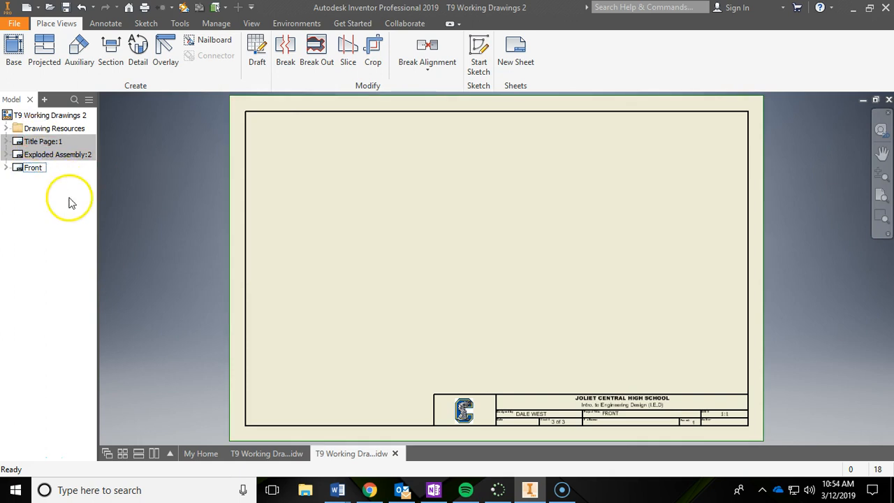
Step: Review the remaining sheet names and scales in the OneNote table, and save the T9 Working Drawings 2 file in Inventor
{"action": "left_click", "coordinate": [433, 491]}
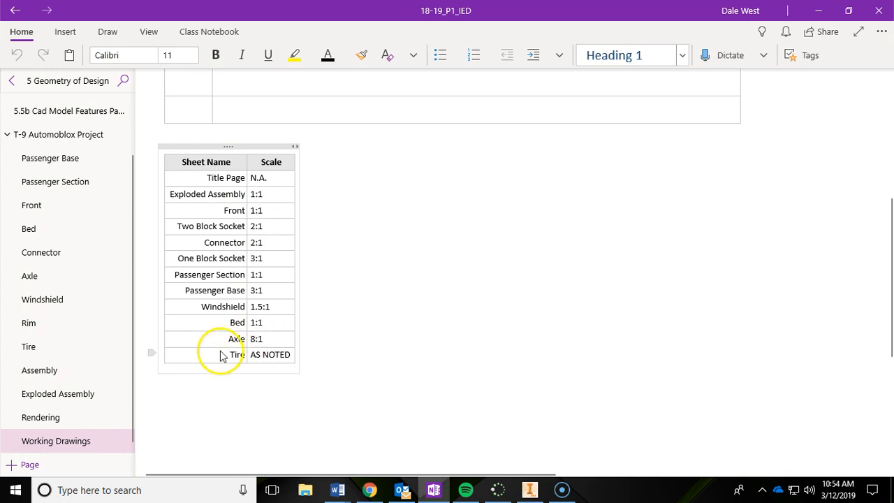
{"action": "left_click", "coordinate": [531, 489]}
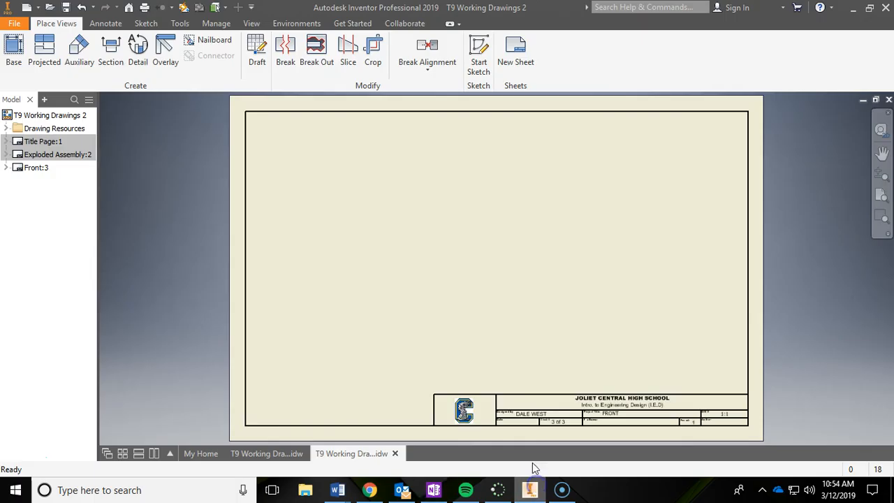
{"action": "left_click", "coordinate": [66, 9]}
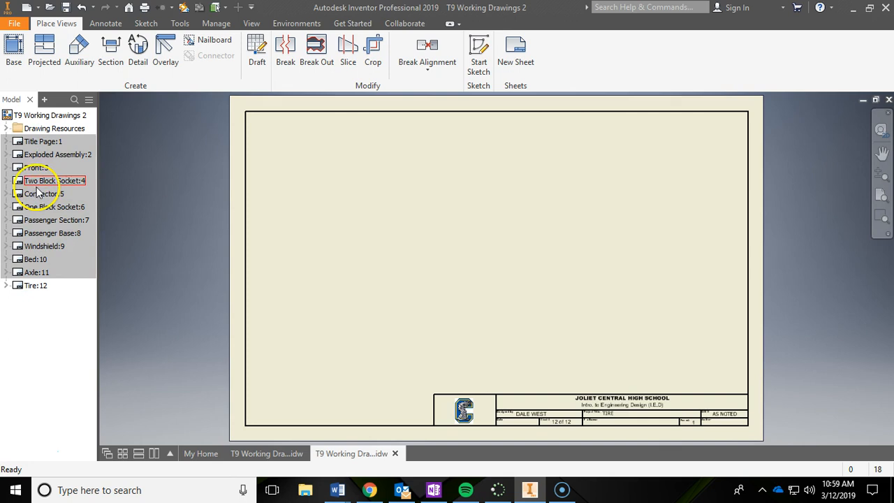
Step: Switch between the Title Page and Front sheets, ending with the Title Page active
{"action": "double_click", "coordinate": [19, 143]}
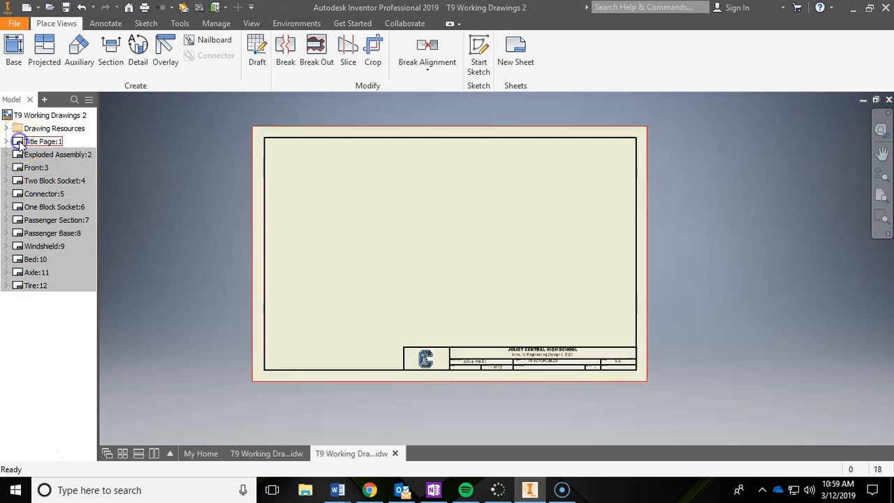
{"action": "left_click", "coordinate": [21, 146]}
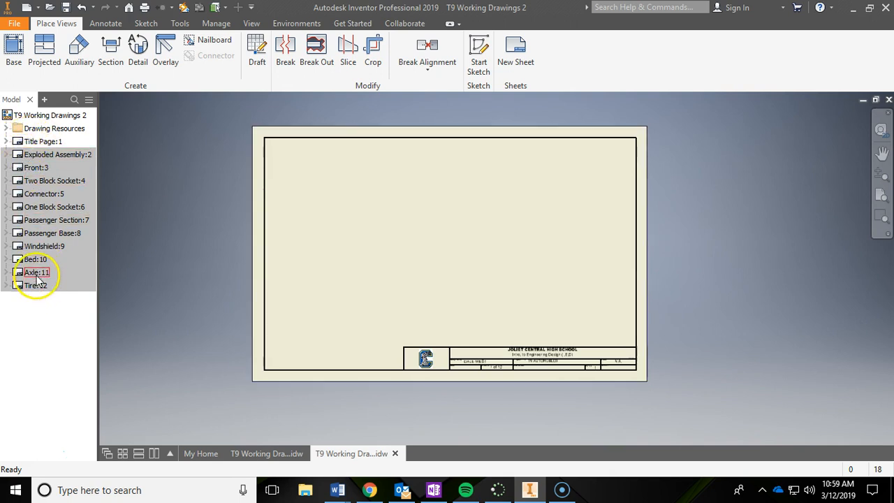
{"action": "double_click", "coordinate": [21, 172]}
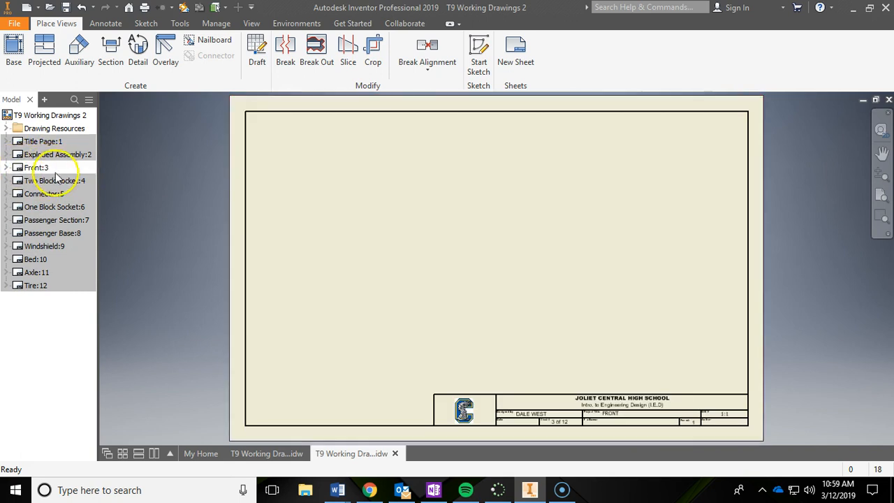
{"action": "double_click", "coordinate": [22, 142]}
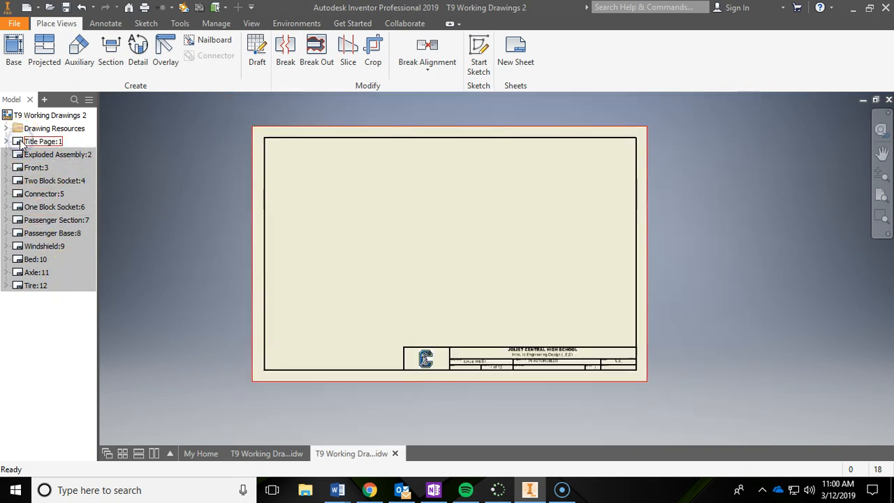
Step: Examine the finished title page in the T9 Working Drawings file and return to T9 Working Drawings 2
{"action": "left_click", "coordinate": [266, 455]}
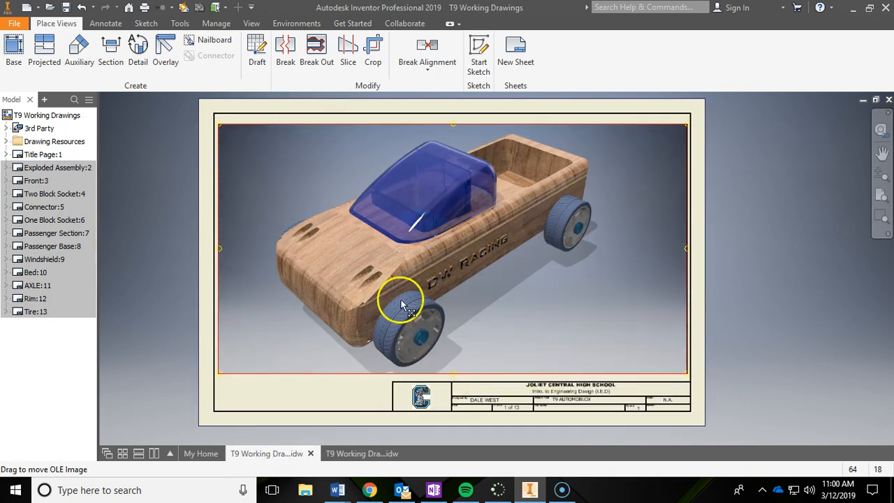
{"action": "mouse_move", "coordinate": [349, 456]}
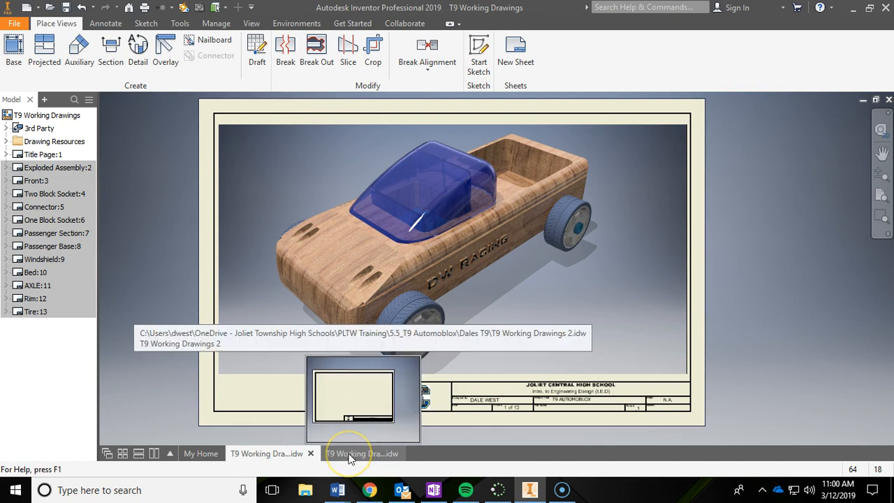
{"action": "left_click", "coordinate": [349, 456]}
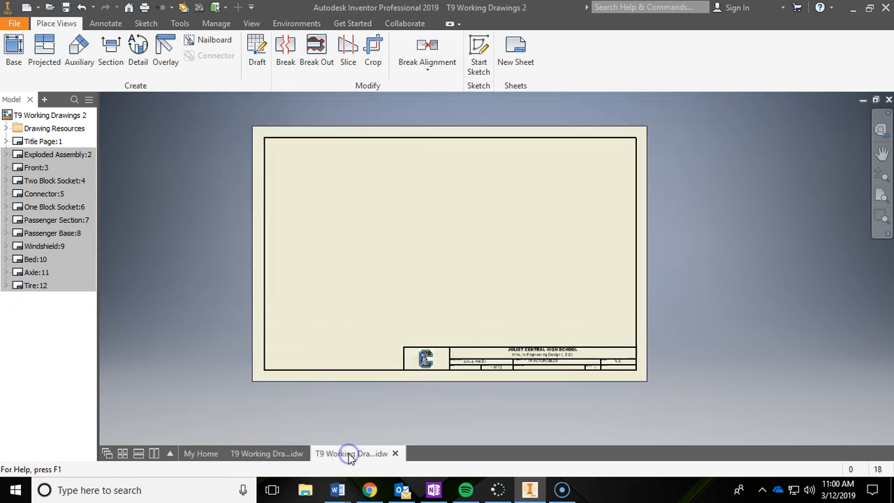
Step: Insert T9 Assembly Image 2 from file as an object on the Title Page, against the border's upper-left corner
{"action": "left_click", "coordinate": [216, 23]}
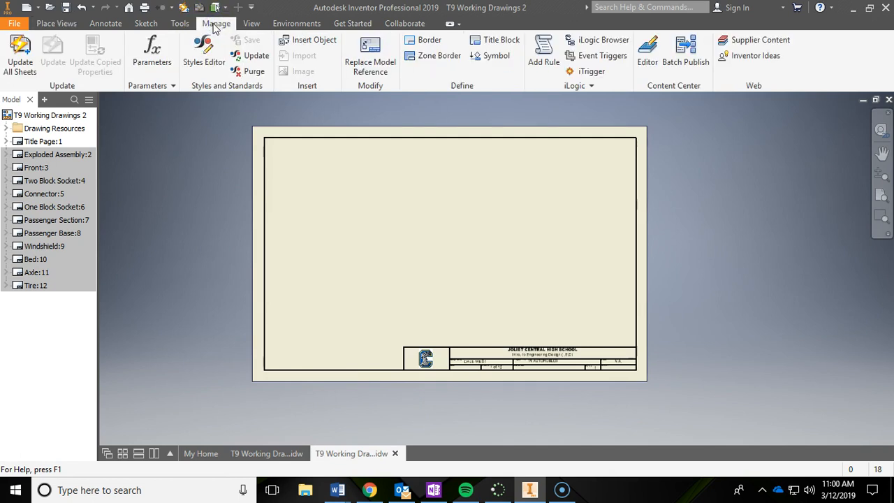
{"action": "left_click", "coordinate": [305, 42]}
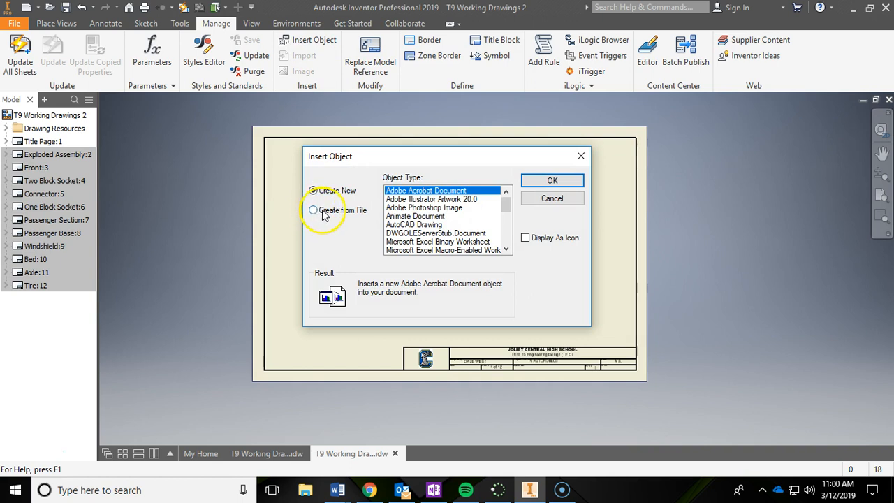
{"action": "left_click", "coordinate": [314, 210]}
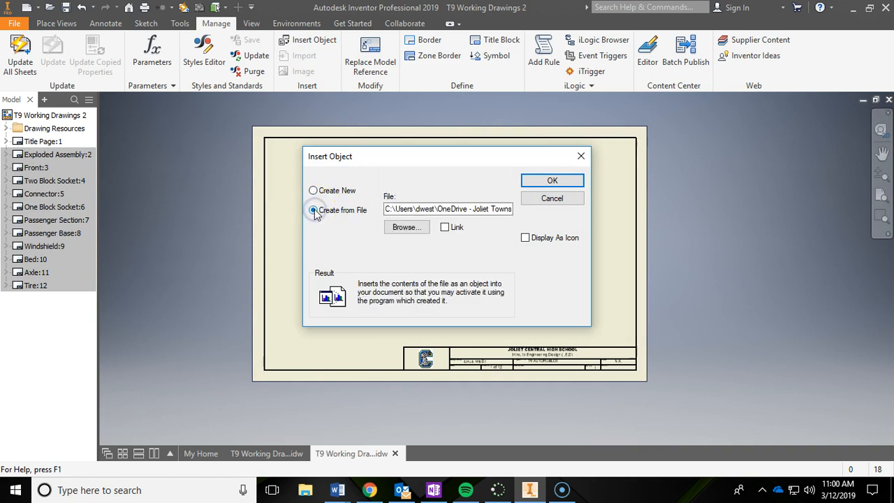
{"action": "left_click", "coordinate": [405, 227]}
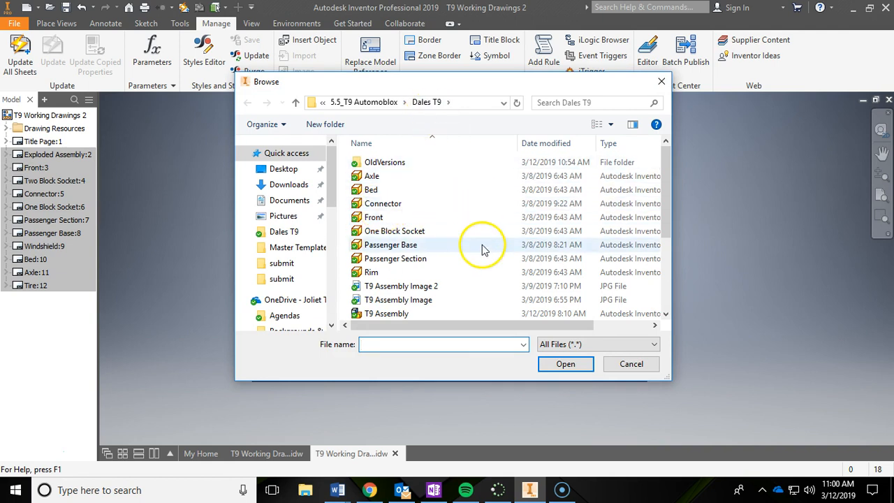
{"action": "scroll", "coordinate": [483, 249], "scroll_direction": "down", "scroll_amount": 1}
{"action": "left_click", "coordinate": [460, 258]}
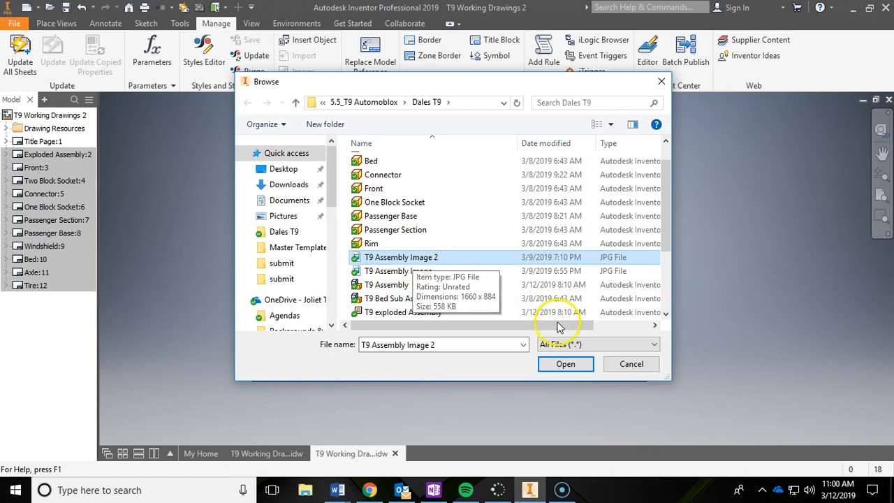
{"action": "left_click", "coordinate": [565, 365]}
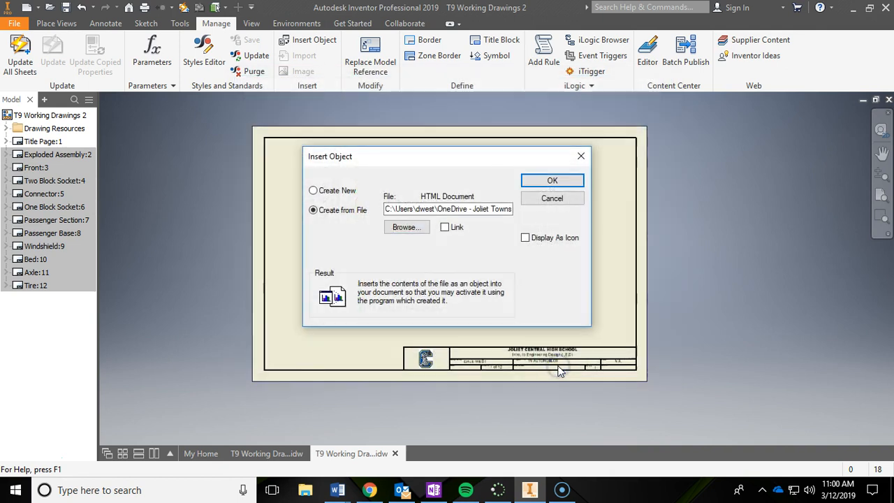
{"action": "left_click", "coordinate": [542, 180]}
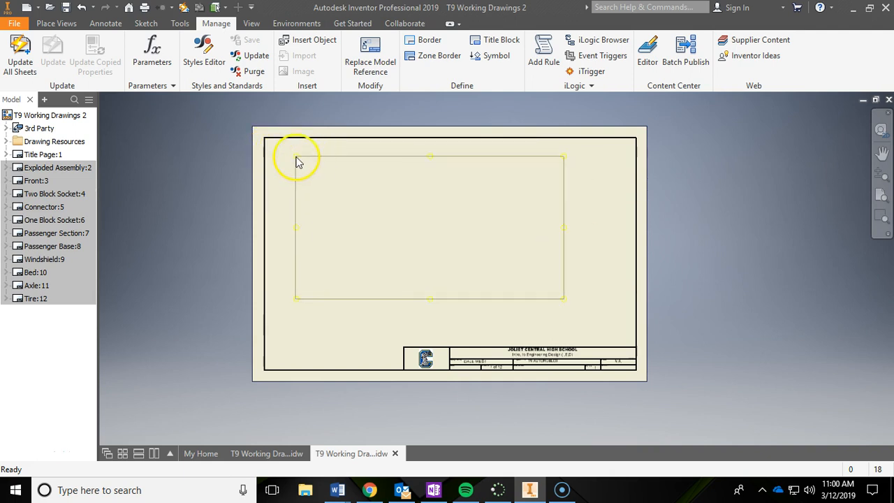
{"action": "left_click", "coordinate": [270, 146]}
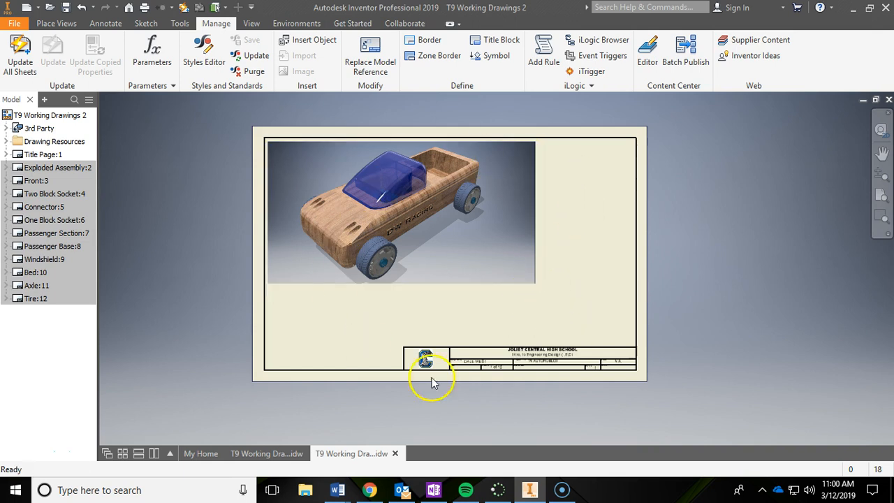
Step: Try to enlarge the car image from its lower-right corner, and undo the change
{"action": "left_click", "coordinate": [529, 269]}
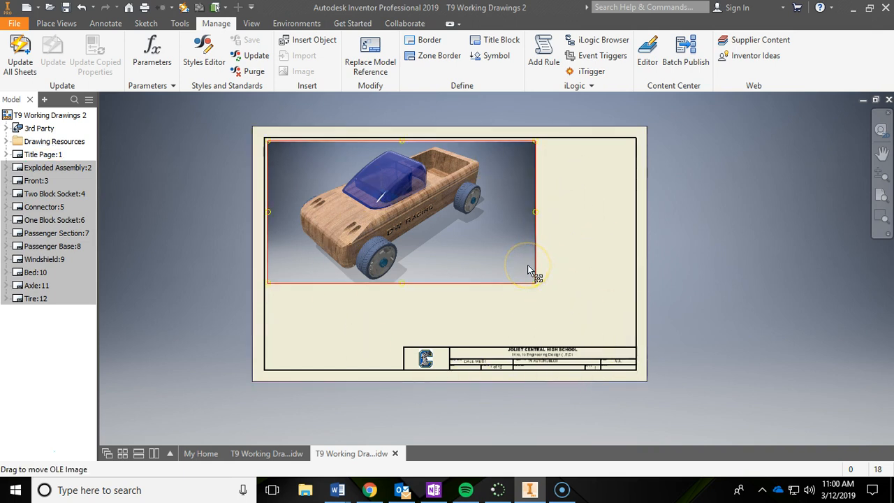
{"action": "left_click", "coordinate": [511, 252]}
{"action": "left_click", "coordinate": [535, 284]}
{"action": "left_click_drag", "start_coordinate": [537, 284], "coordinate": [561, 296]}
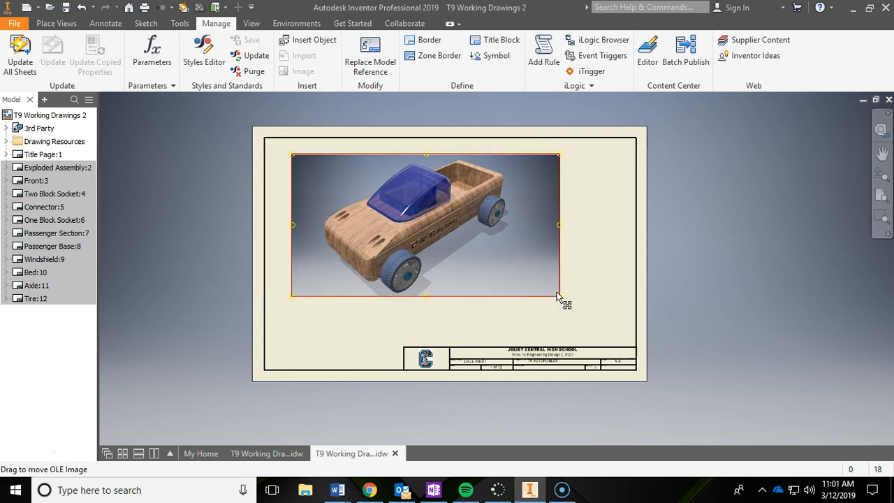
{"action": "key", "text": "ctrl+z"}
Step: Enlarge the car image to fill the area above the title block and adjust its placement inside the border
{"action": "left_click", "coordinate": [542, 287]}
{"action": "left_click_drag", "start_coordinate": [542, 287], "coordinate": [609, 334]}
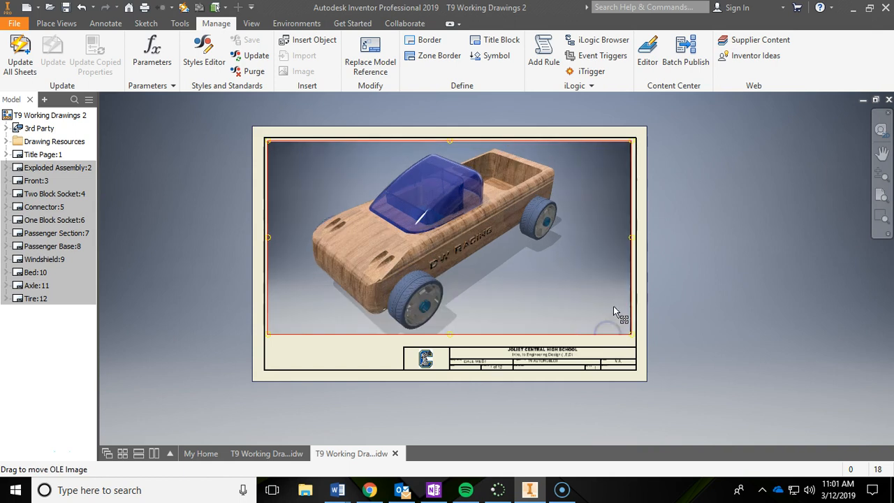
{"action": "left_click_drag", "start_coordinate": [528, 260], "coordinate": [478, 259]}
{"action": "left_click_drag", "start_coordinate": [550, 271], "coordinate": [554, 272]}
{"action": "left_click", "coordinate": [715, 266]}
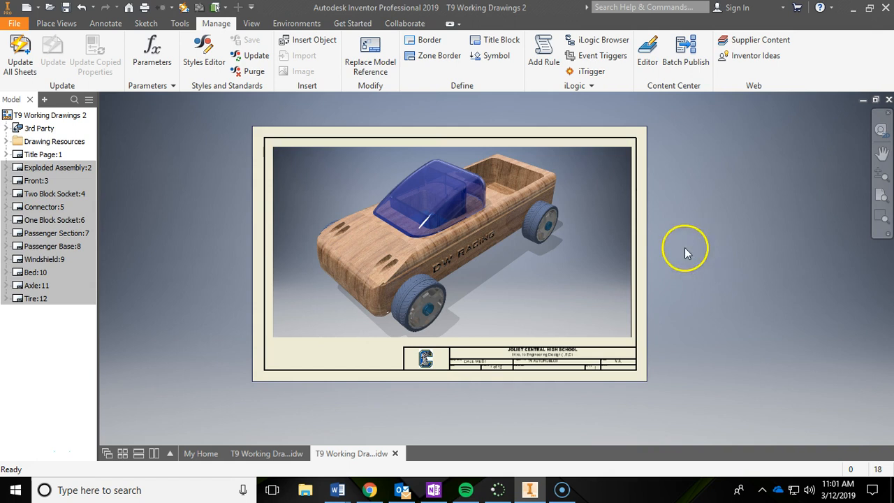